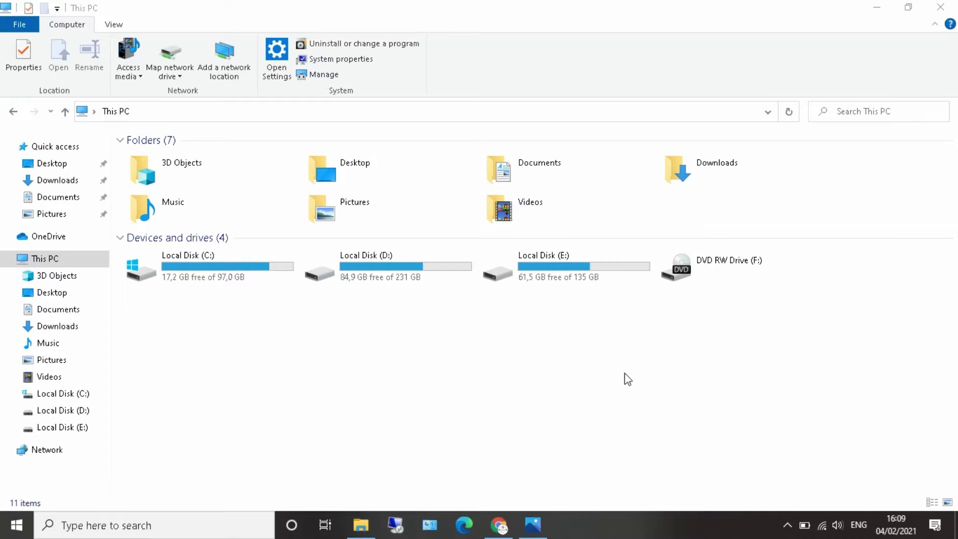
# - Switch to Chrome and search Google for "download xampp wahyu 007"
pyautogui.click(501, 522)
pyautogui.click(402, 299)
pyautogui.write('downl')
pyautogui.write('oad ')
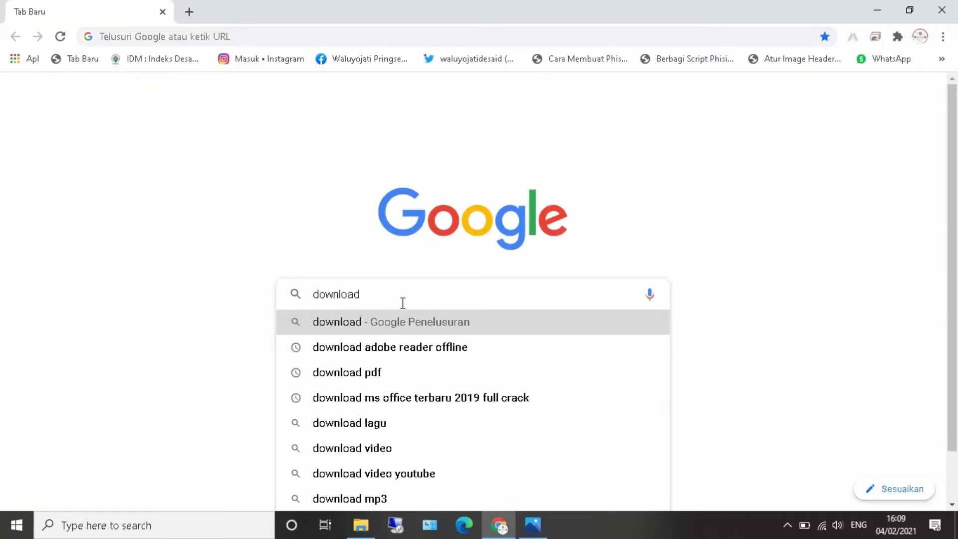
pyautogui.write('xampp')
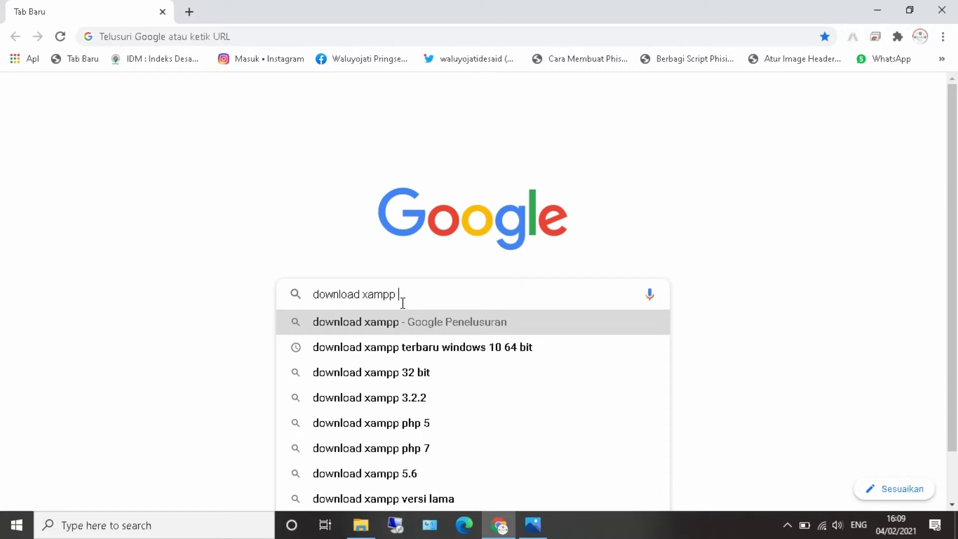
pyautogui.write(' wahyu 007')
pyautogui.press('Return')
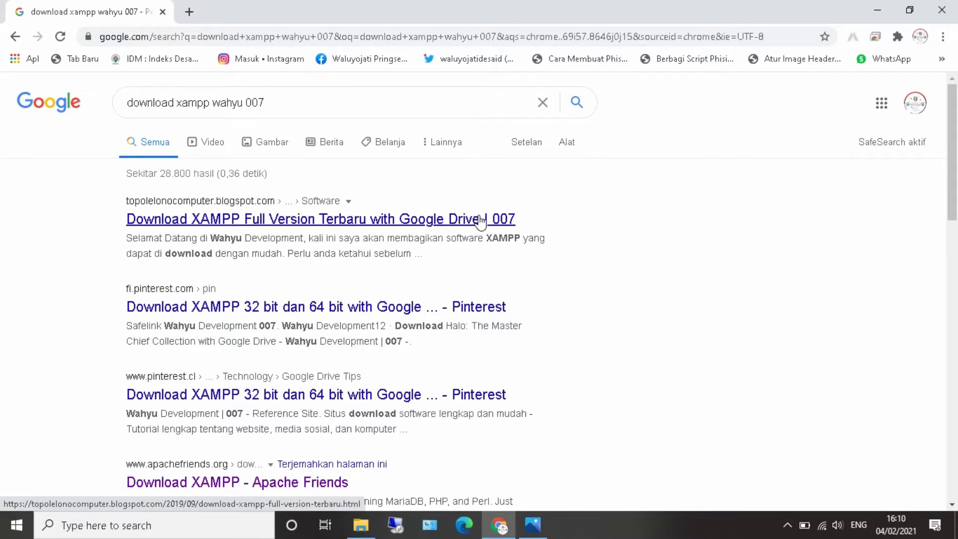
# - Open the topolelonocomputer.blogspot.com XAMPP download result and find its 32 bit and 64 bit download links
pyautogui.click(365, 221)
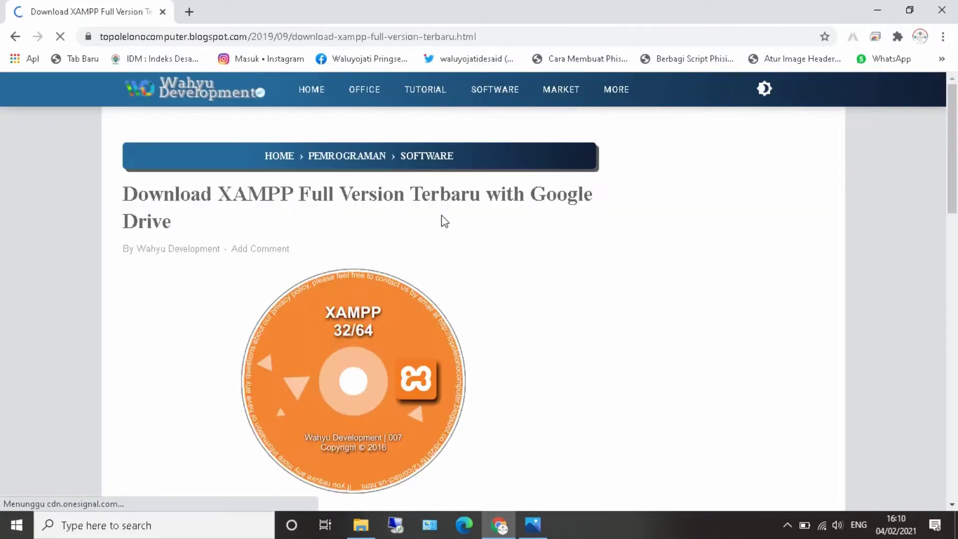
pyautogui.scroll(-10, 442, 220)
pyautogui.scroll(-5, 444, 224)
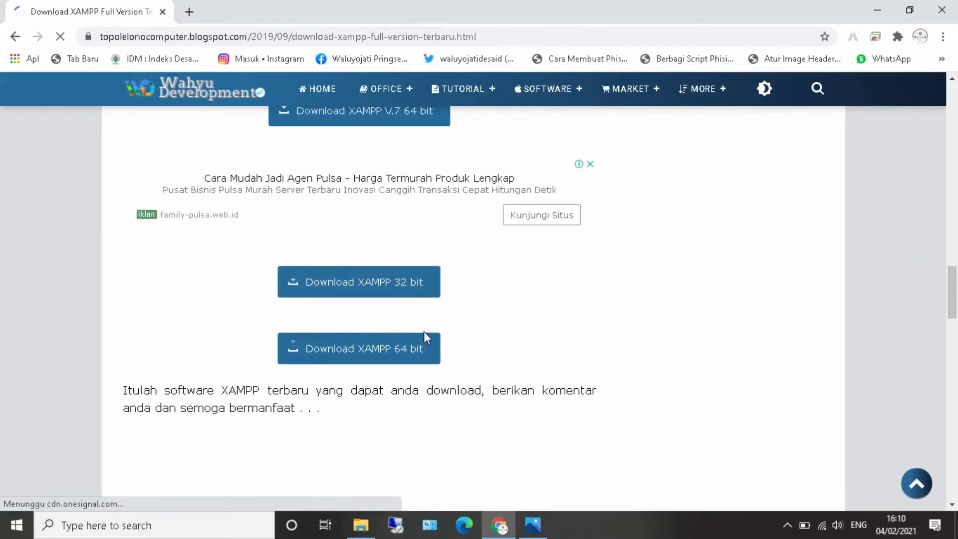
# - Check the computer's system type in the properties of This PC in File Explorer, then return to the XAMPP download page in Chrome
pyautogui.click(360, 525)
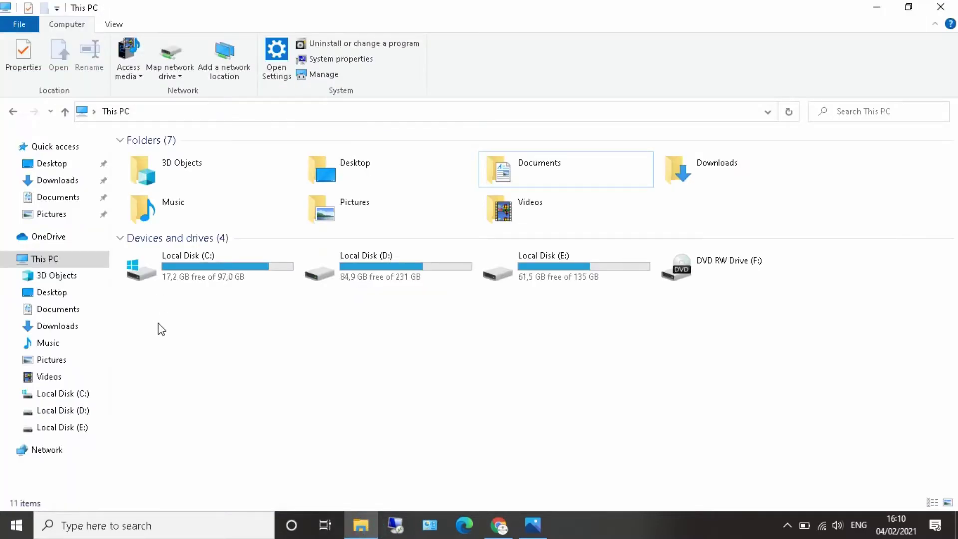
pyautogui.rightClick(54, 263)
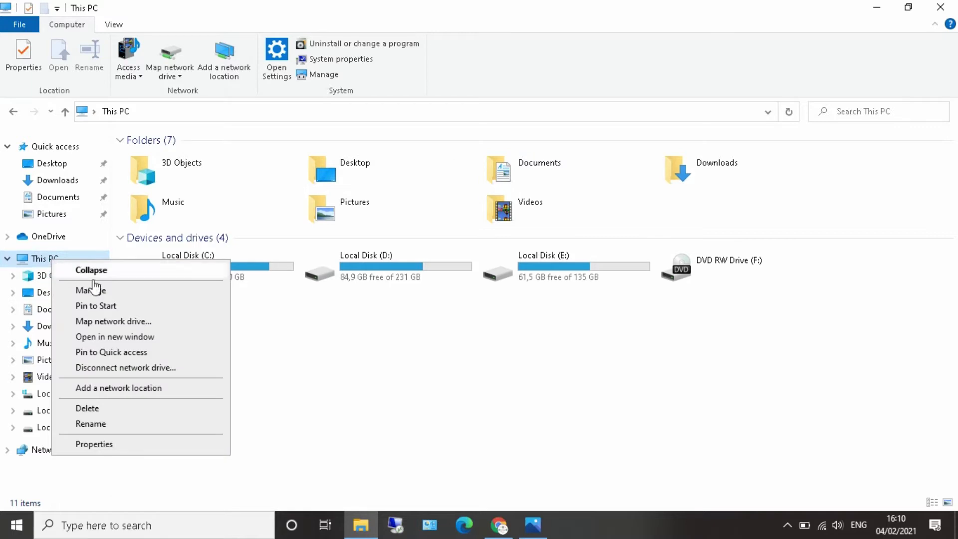
pyautogui.click(98, 445)
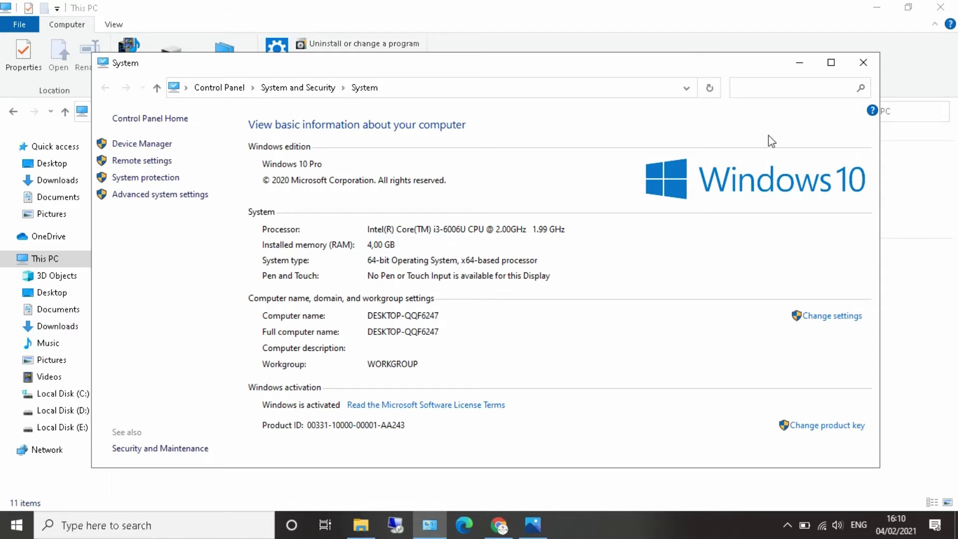
pyautogui.click(799, 62)
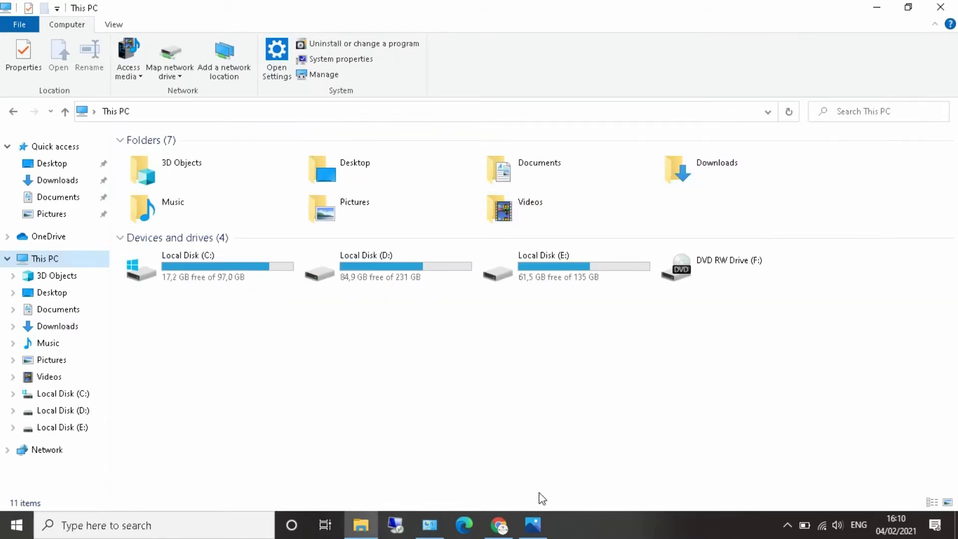
pyautogui.click(499, 524)
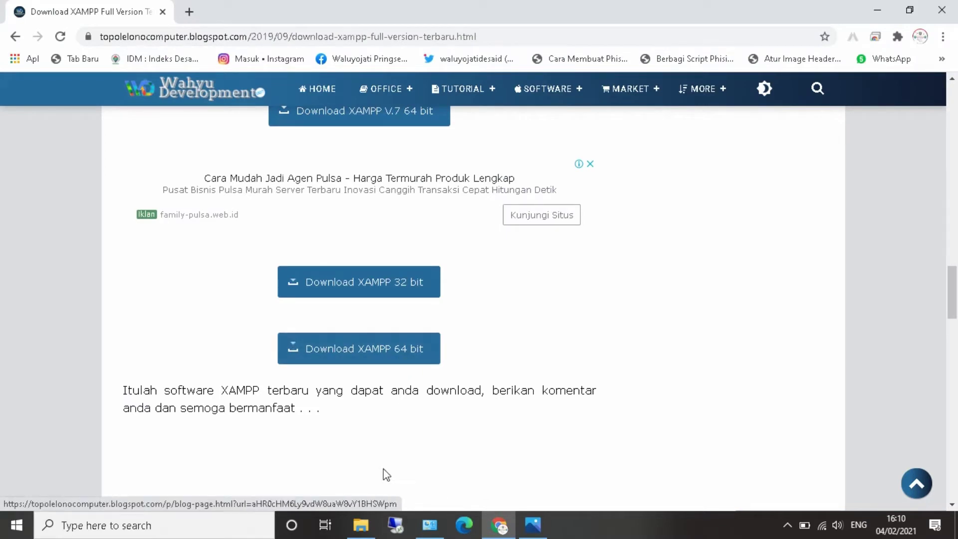
# - Switch to File Explorer and open Local Disk (C:)
pyautogui.click(367, 530)
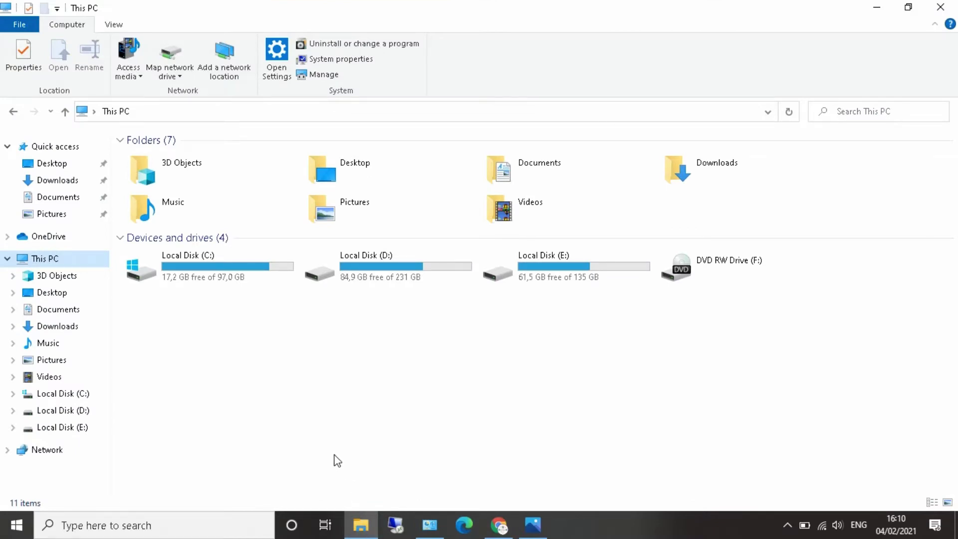
pyautogui.click(215, 267)
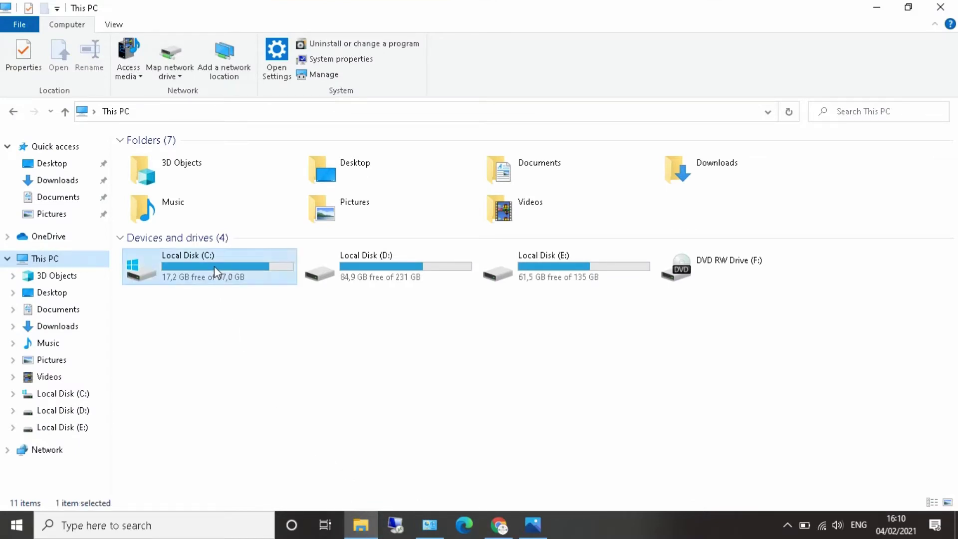
pyautogui.doubleClick(214, 265)
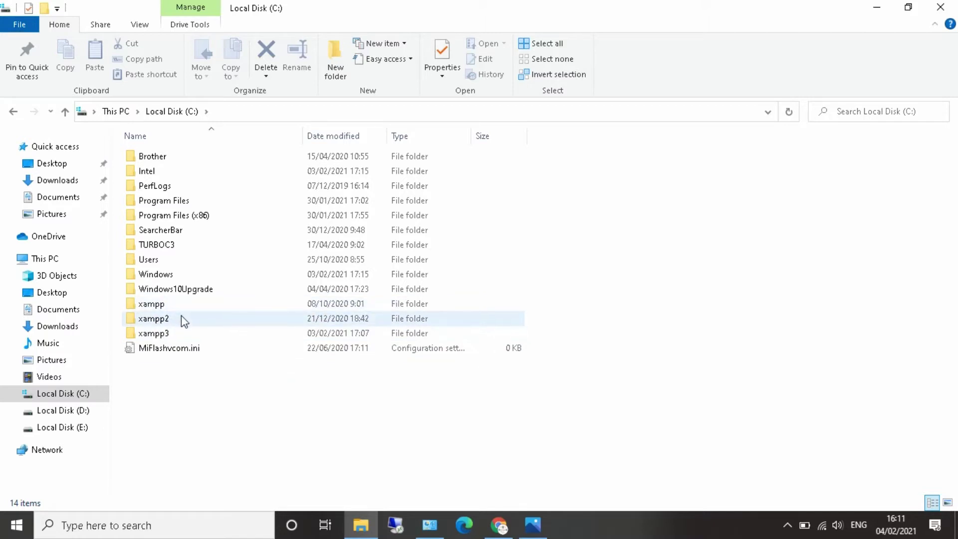
# - Look over the xampp, xampp2 and xampp3 installation folders on drive C, including the contents of xampp2
pyautogui.click(143, 306)
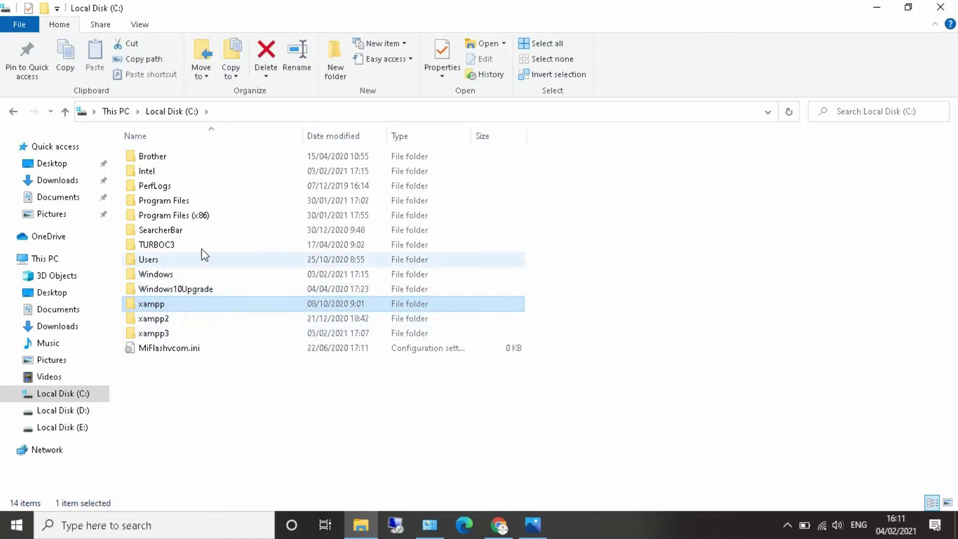
pyautogui.click(178, 320)
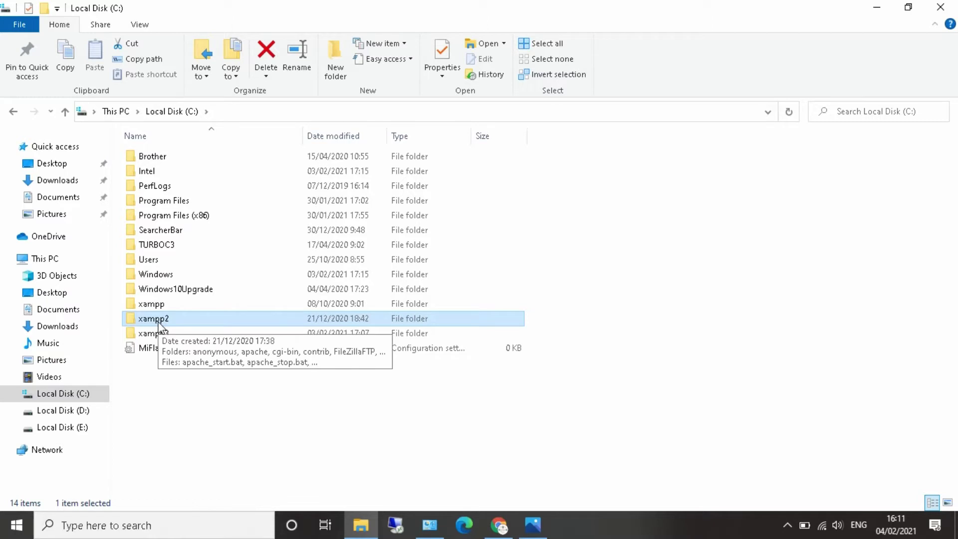
pyautogui.doubleClick(159, 322)
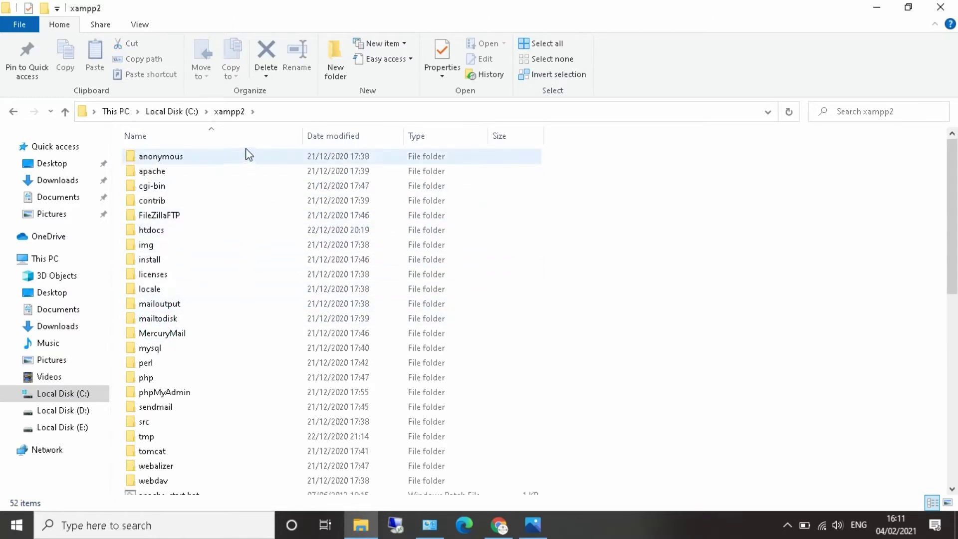
pyautogui.click(181, 111)
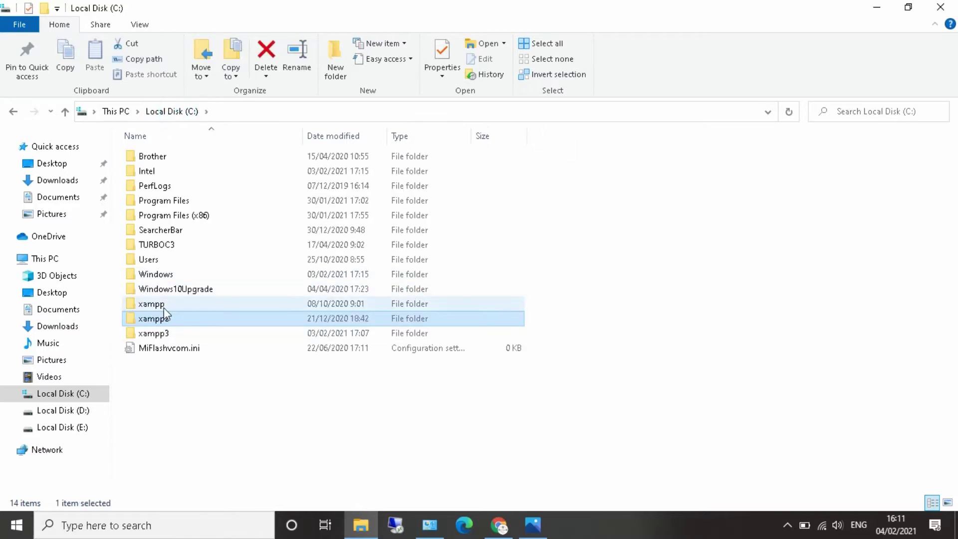
pyautogui.click(163, 303)
pyautogui.click(167, 319)
pyautogui.click(170, 333)
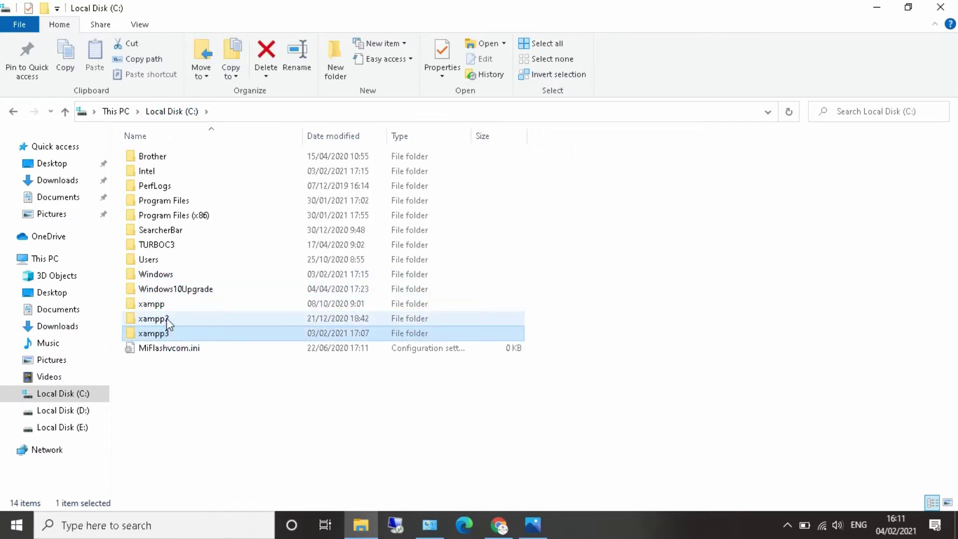
# - Launch xampp-control.exe from the xampp2 folder and start the Apache and MySQL modules
pyautogui.click(167, 318)
pyautogui.doubleClick(168, 318)
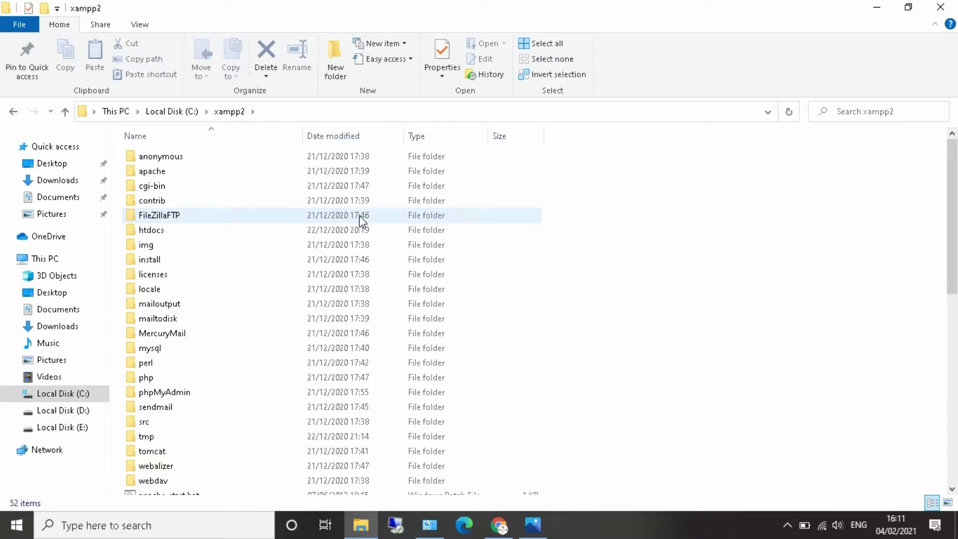
pyautogui.moveTo(950, 172); pyautogui.dragTo(928, 379)
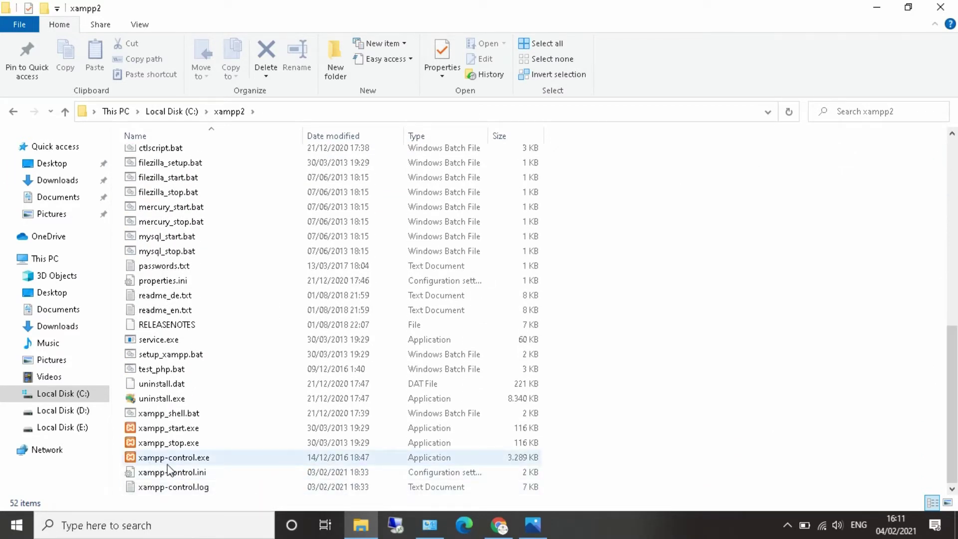
pyautogui.click(200, 463)
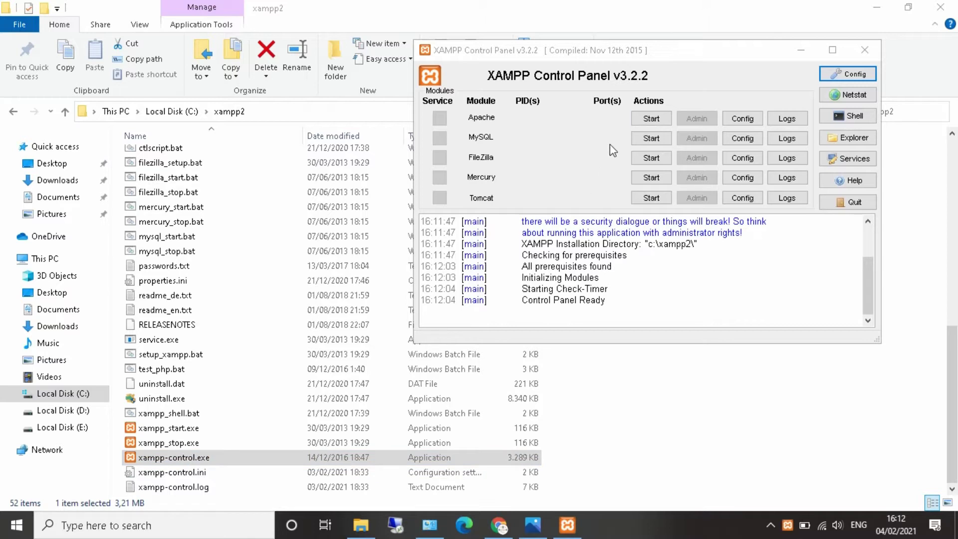
pyautogui.click(652, 119)
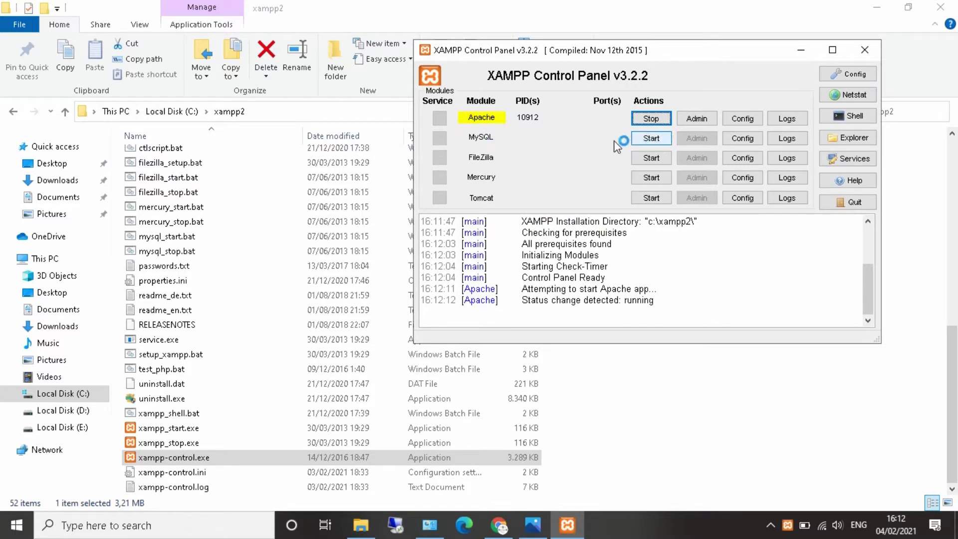
pyautogui.click(654, 140)
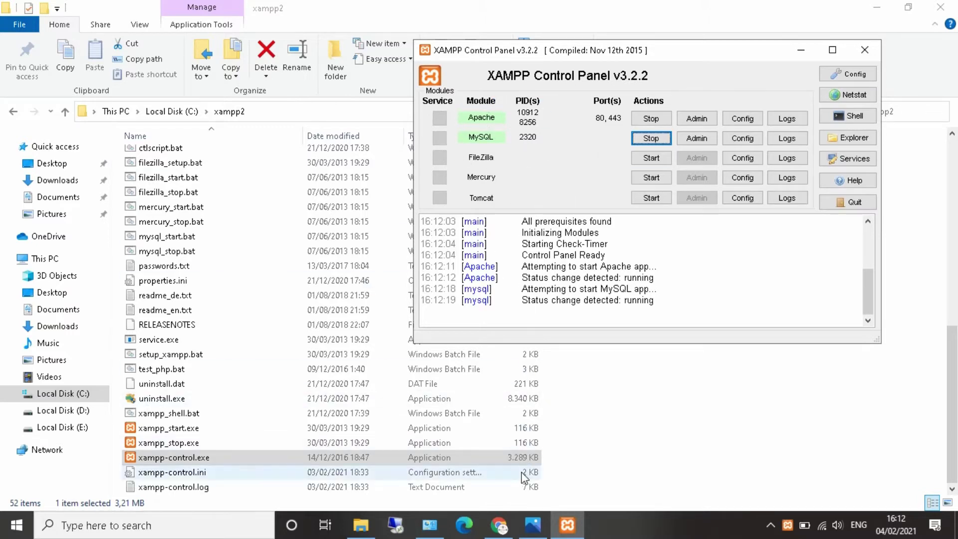
# - Open localhost/phpmyadmin/ in a new Chrome tab
pyautogui.click(499, 524)
pyautogui.click(189, 12)
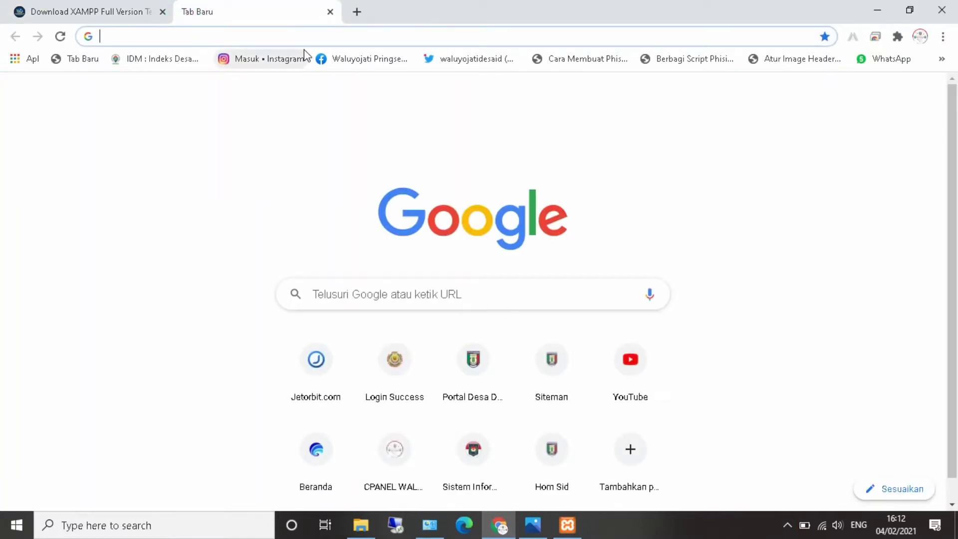
pyautogui.write('lo')
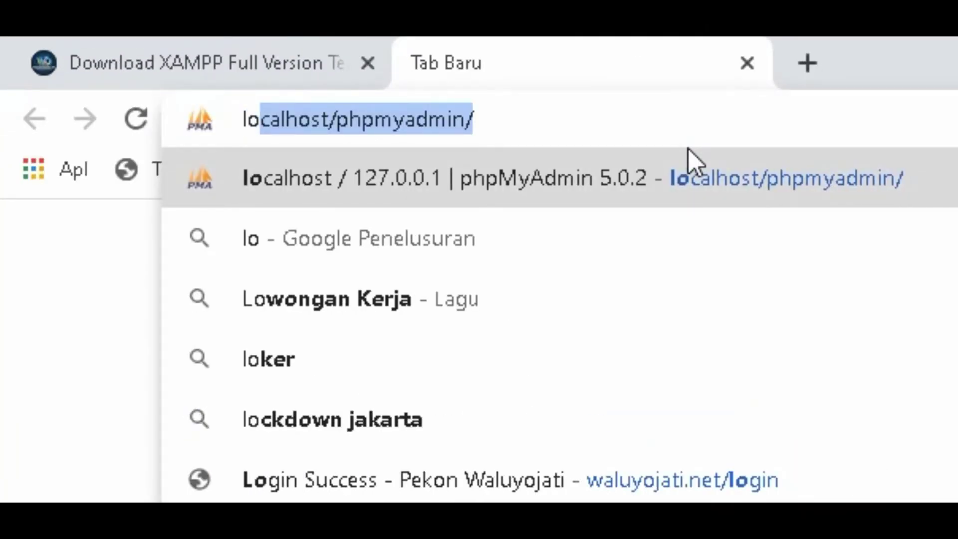
pyautogui.press('End')
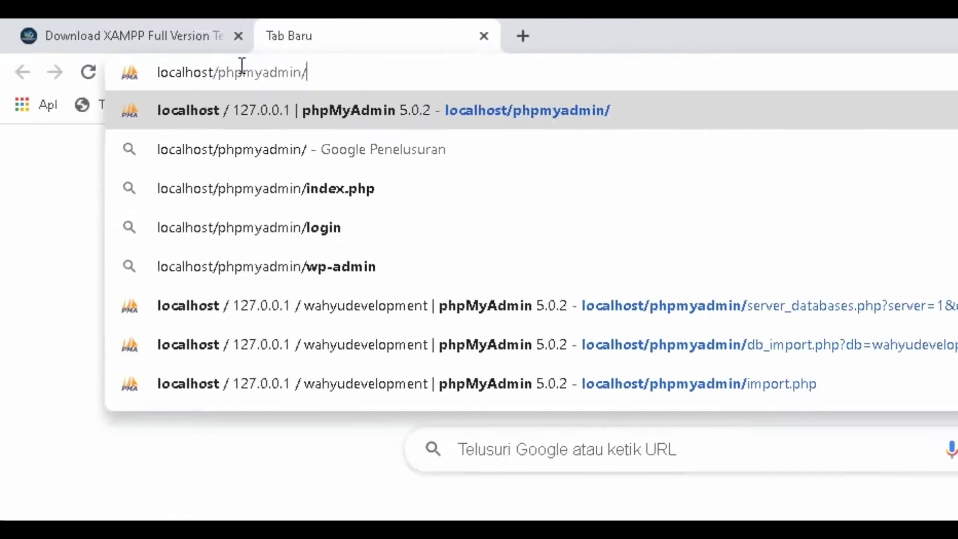
pyautogui.press('Return')
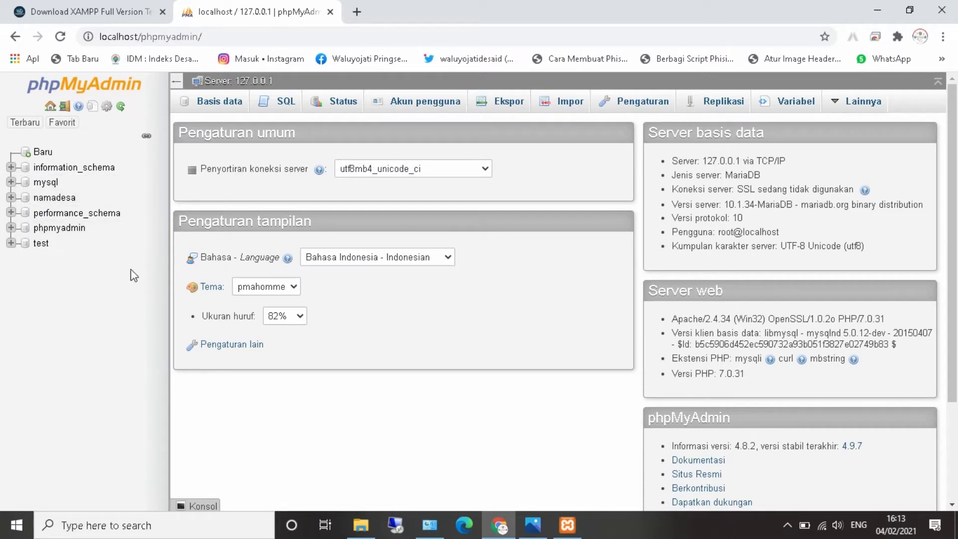
# - Create a new database named wahyudevelopment with the latin1_swedish_ci collation
pyautogui.click(42, 154)
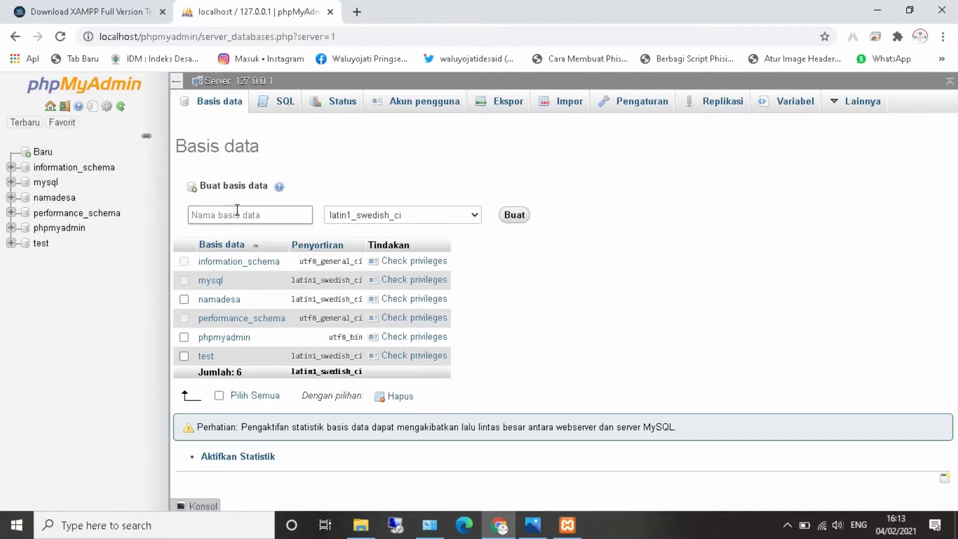
pyautogui.click(238, 210)
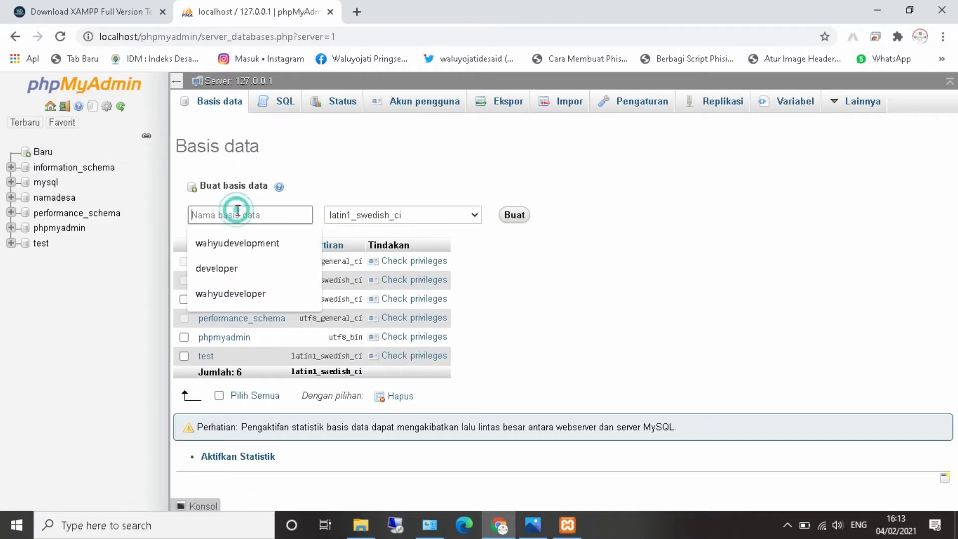
pyautogui.click(243, 241)
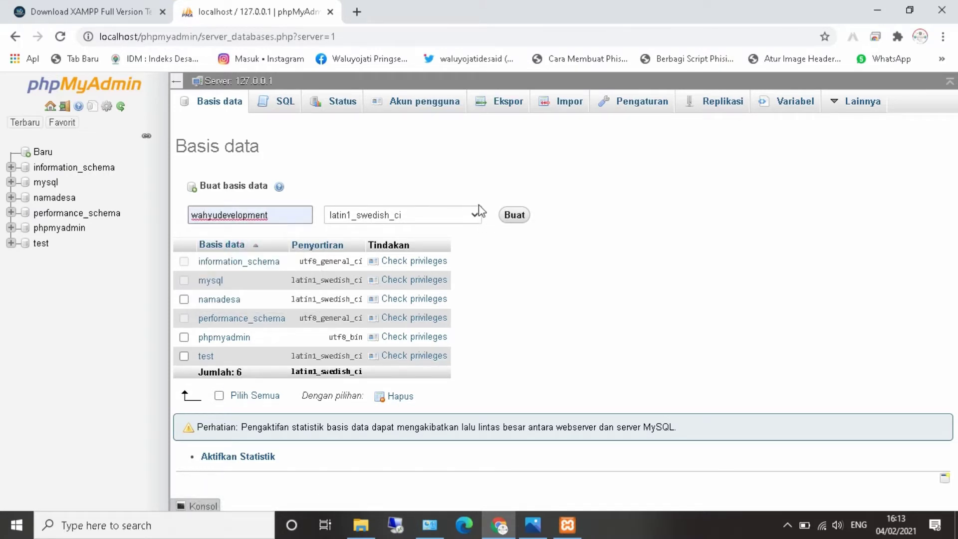
pyautogui.click(519, 215)
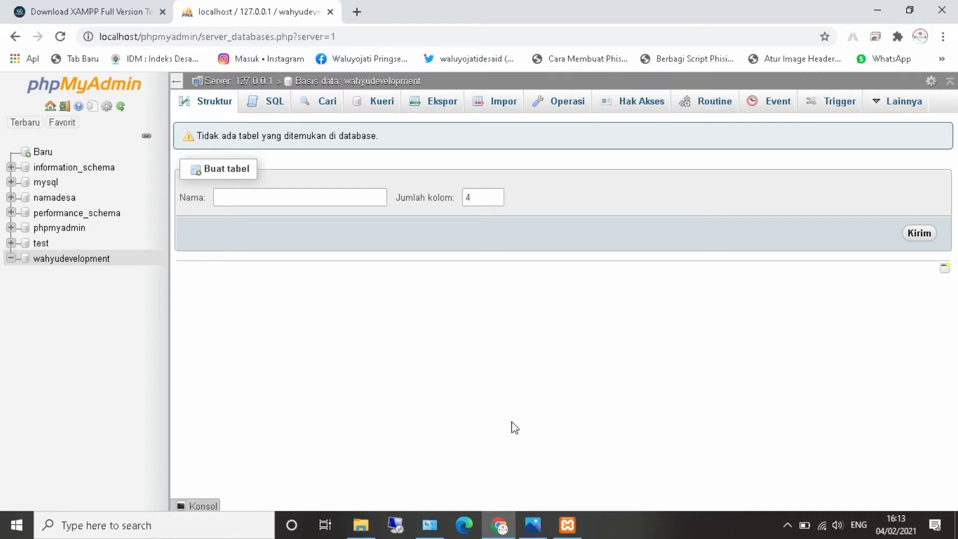
# - Review the error in Screenshot_18.png, then open config.default.php from xampp2\phpMyAdmin\libraries in WordPad
pyautogui.click(532, 524)
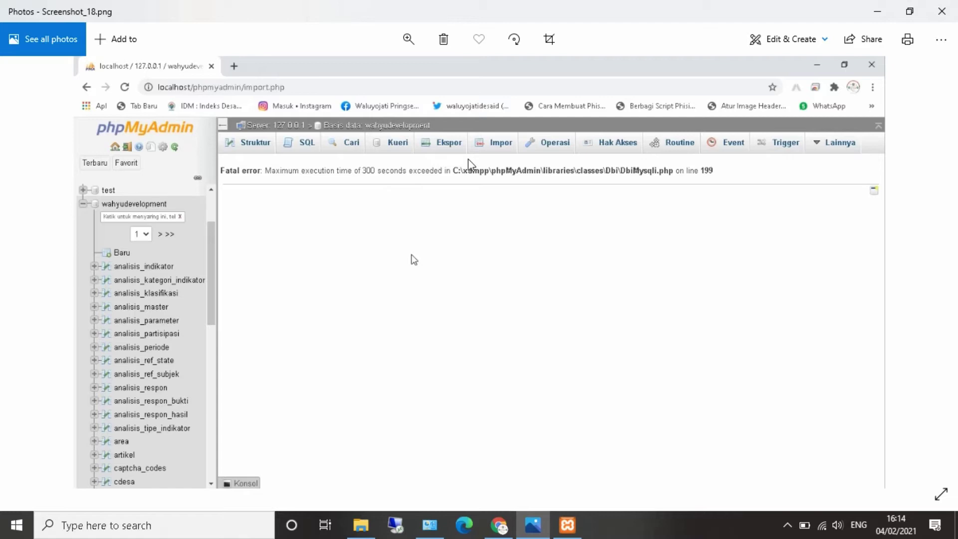
pyautogui.click(364, 523)
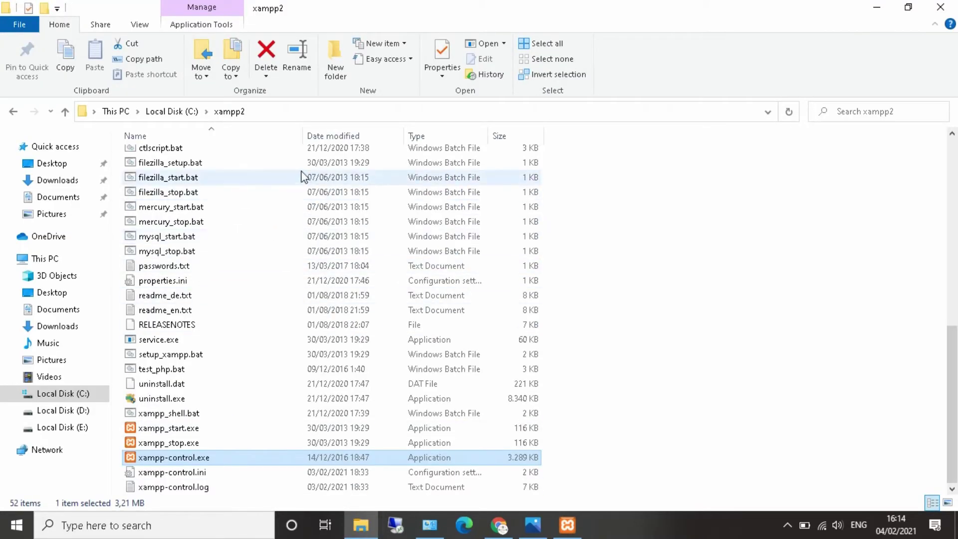
pyautogui.scroll(10, 336, 248)
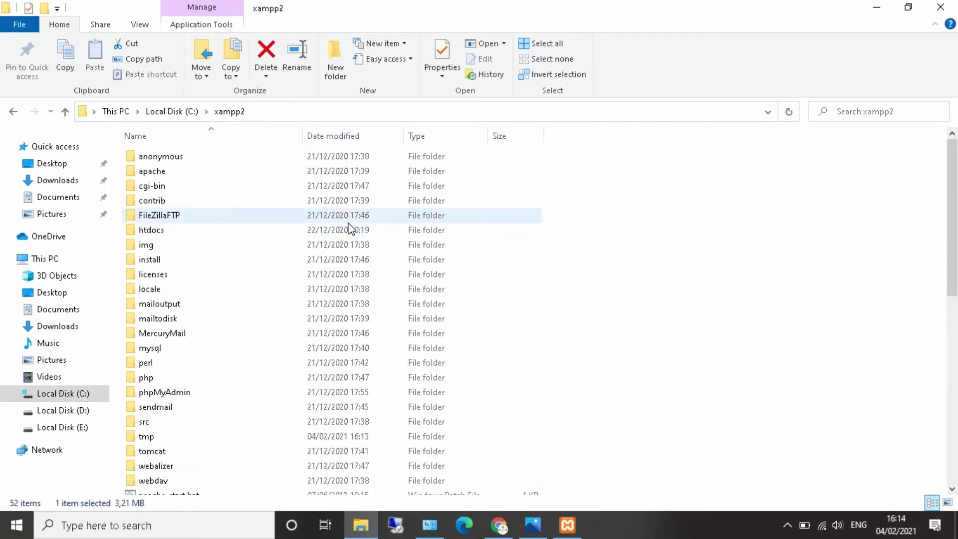
pyautogui.click(182, 397)
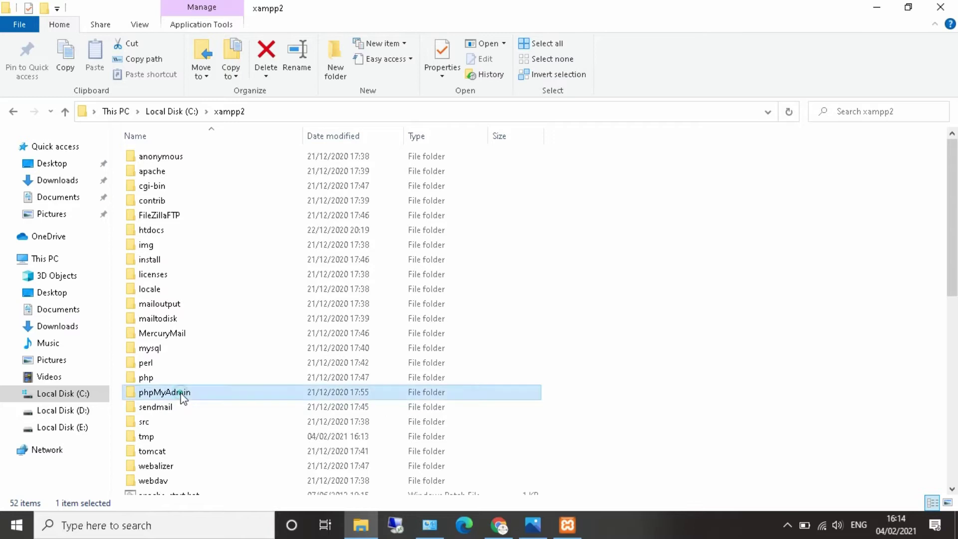
pyautogui.doubleClick(183, 396)
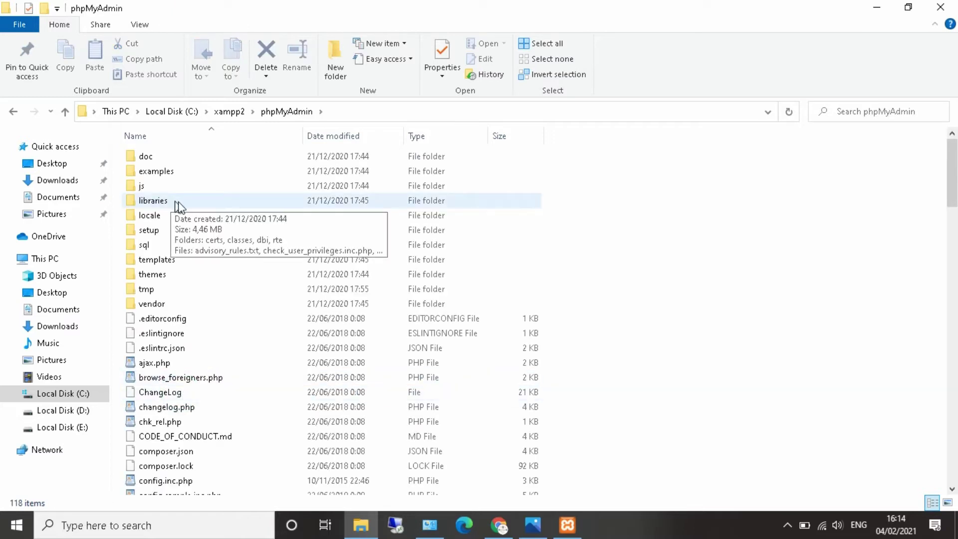
pyautogui.click(171, 200)
pyautogui.doubleClick(171, 200)
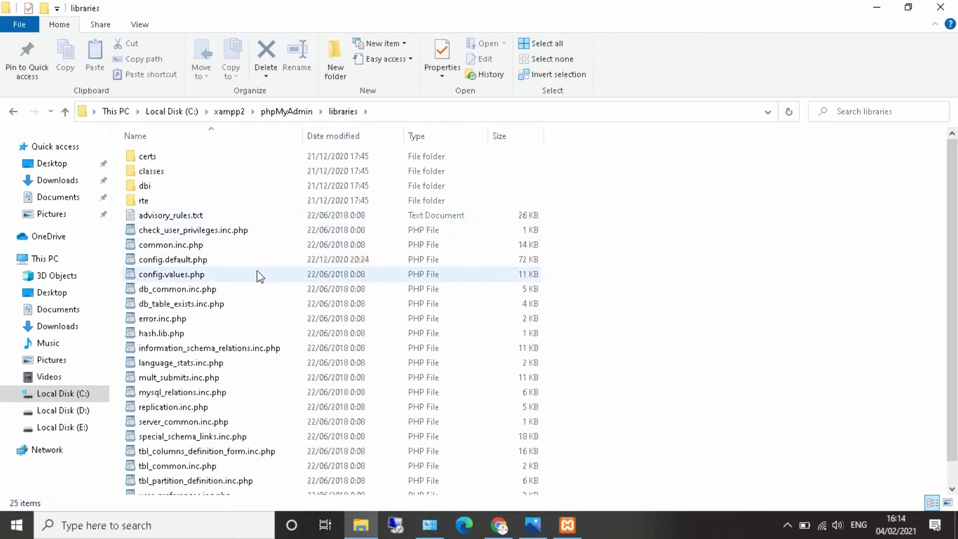
pyautogui.doubleClick(200, 260)
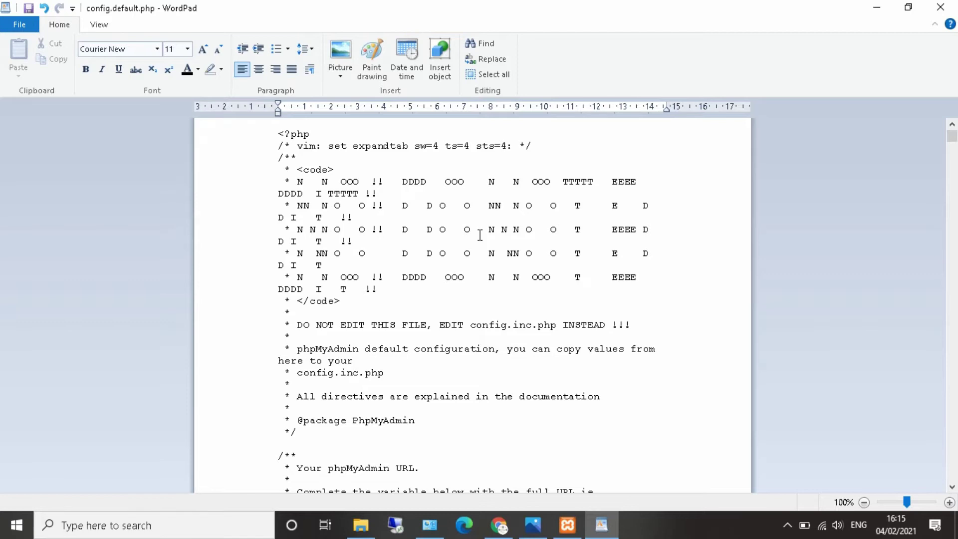
# - Search config.default.php for 300 to locate the maximum execution time setting, checking for any further matches
pyautogui.hotkey('ctrl', 'f')
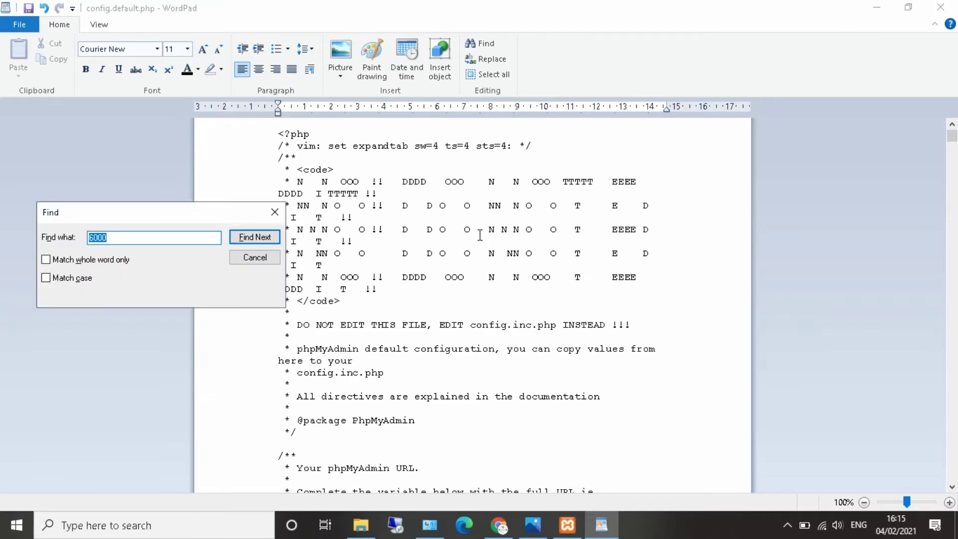
pyautogui.press('BackSpace')
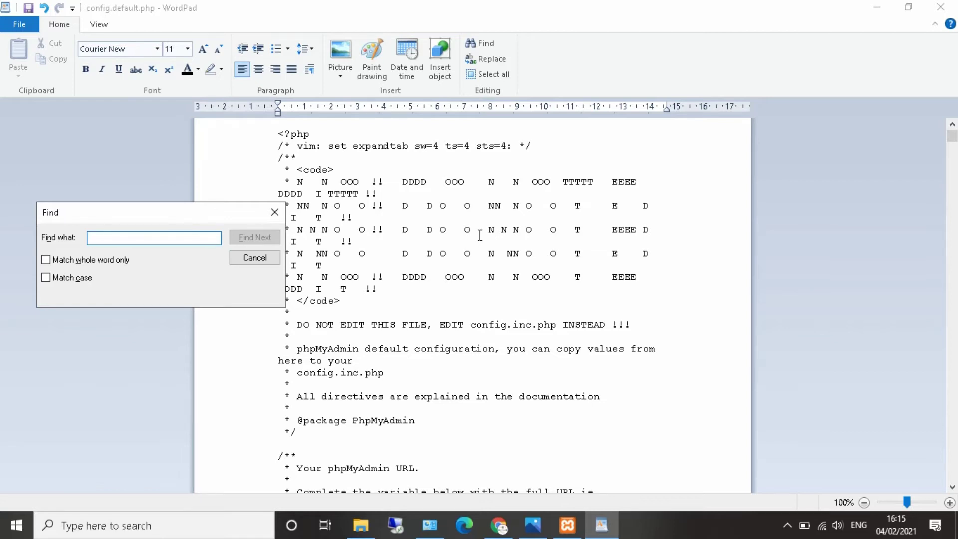
pyautogui.write('300')
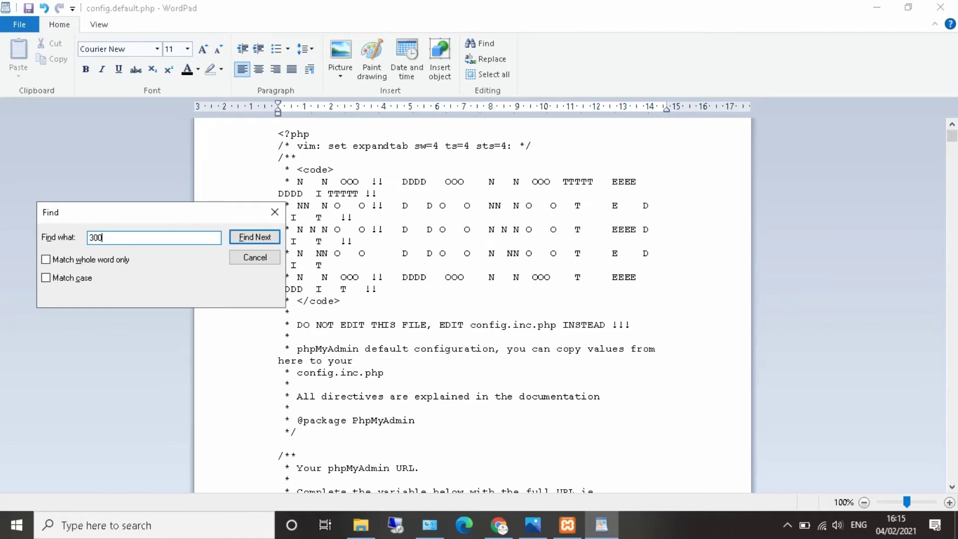
pyautogui.click(245, 238)
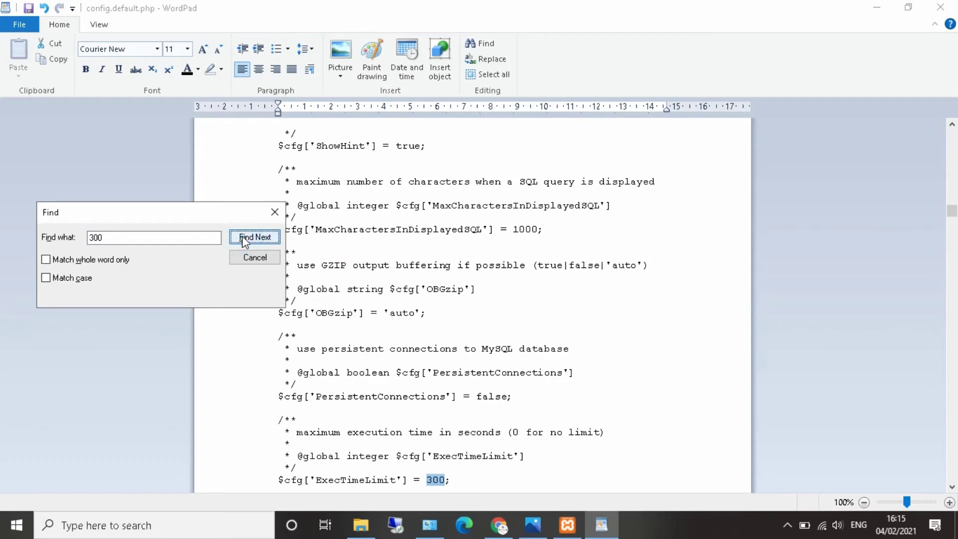
pyautogui.click(245, 241)
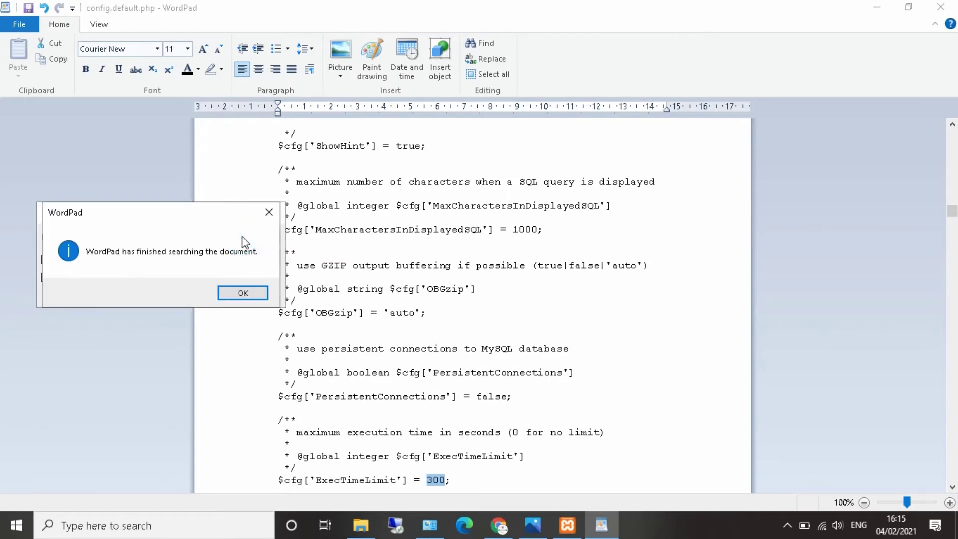
pyautogui.click(249, 294)
pyautogui.click(254, 256)
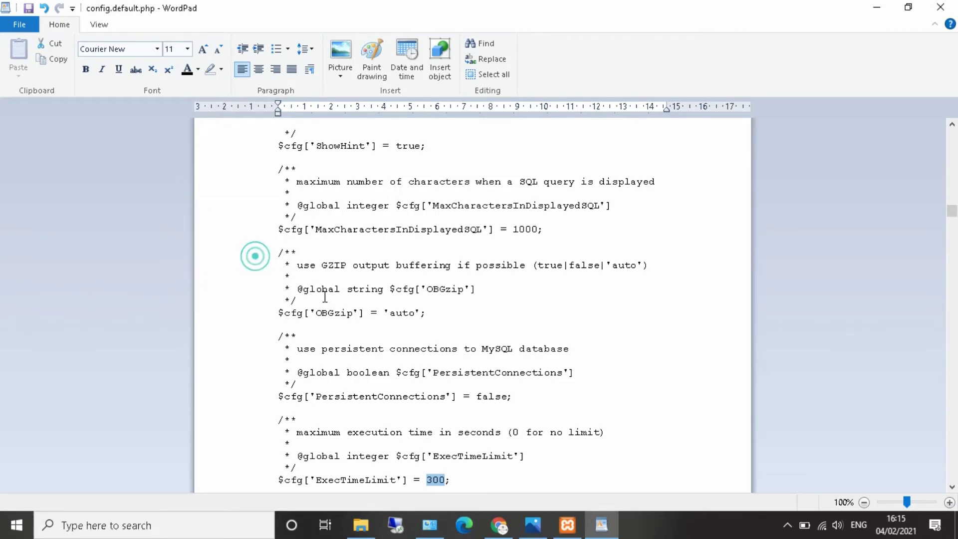
# - Edit the maximum execution time value of $cfg['ExecTimeLimit'] in config.default.php
pyautogui.scroll(-3, 444, 399)
pyautogui.click(435, 371)
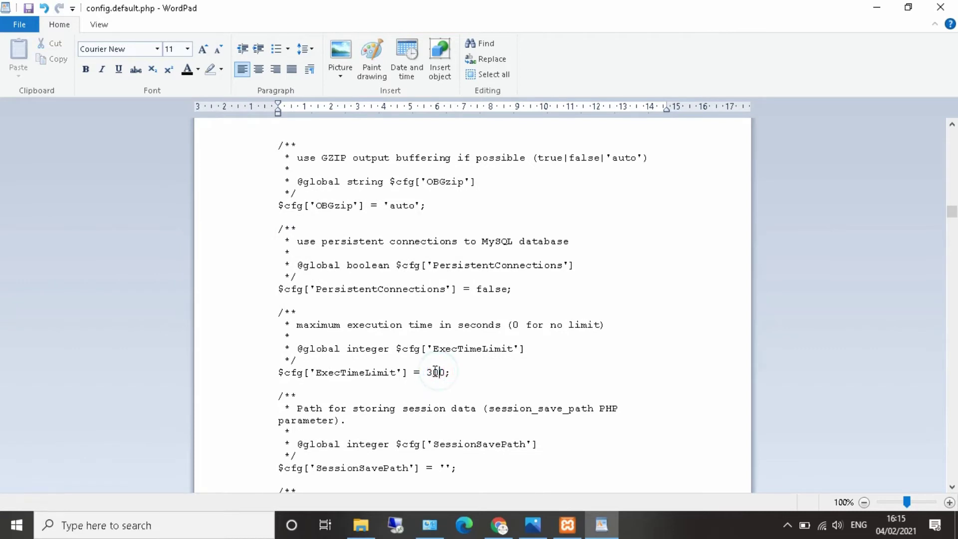
pyautogui.press('BackSpace')
pyautogui.write('60')
# - Switch to phpMyAdmin in Chrome and open the import page of the wahyudevelopment database
pyautogui.click(499, 525)
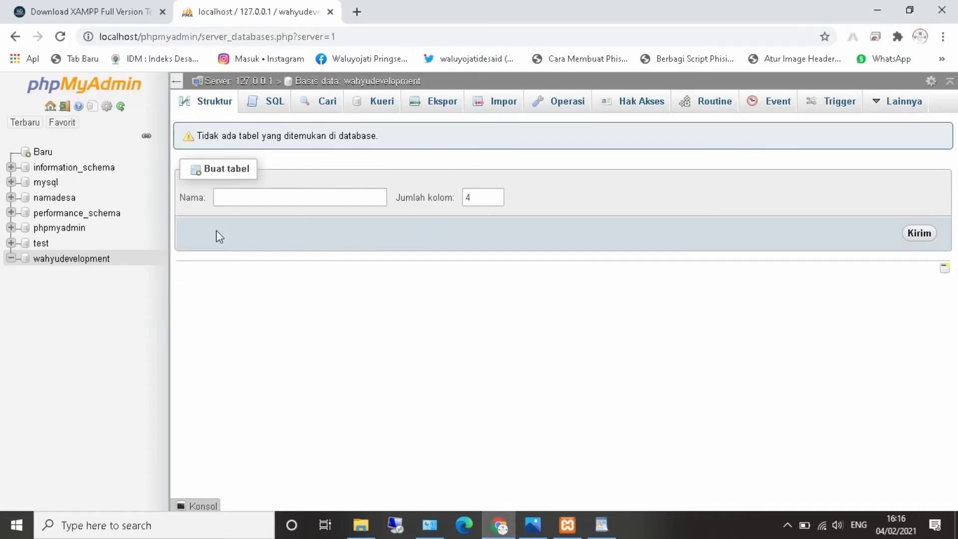
pyautogui.click(508, 104)
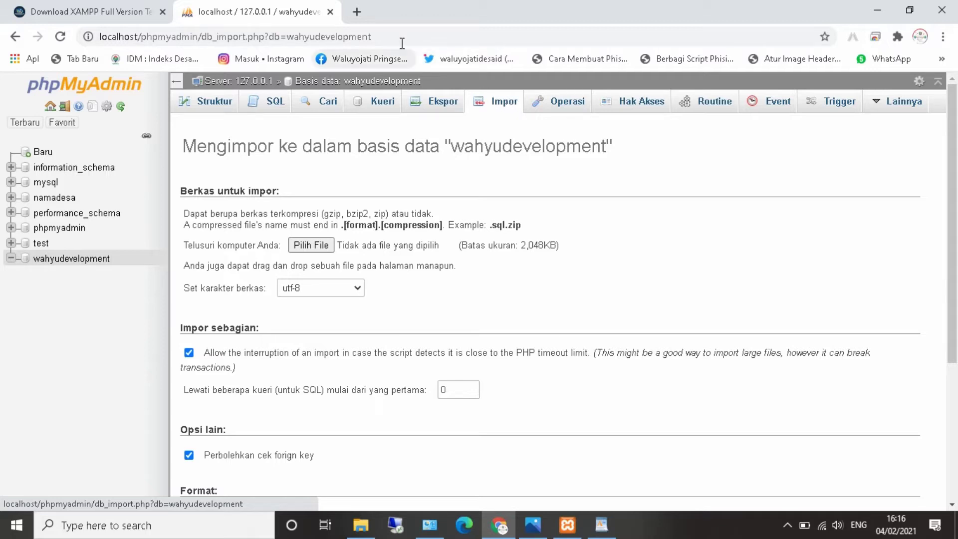
# - Search Google for opensid in a new tab, open the OpenSID/OpenSID GitHub repository and show its code download options
pyautogui.click(357, 11)
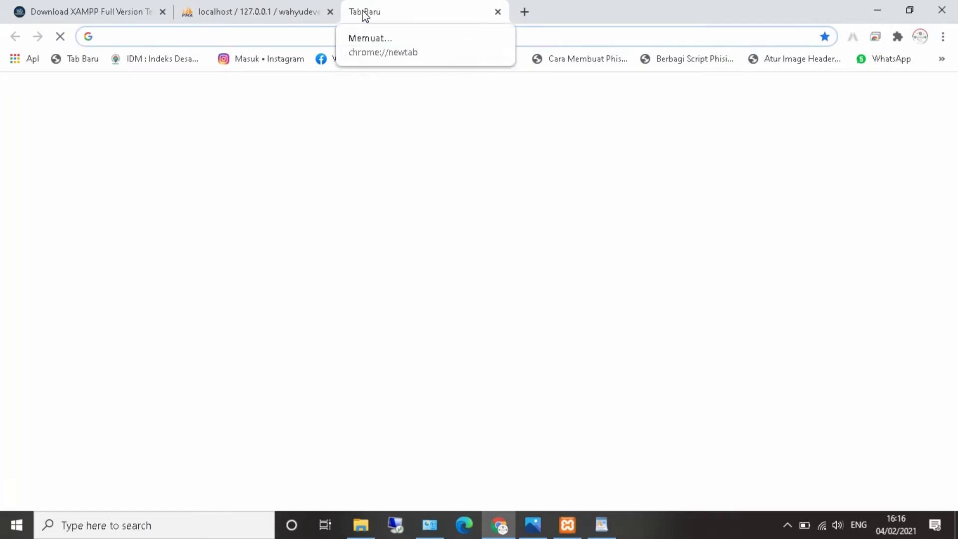
pyautogui.click(383, 287)
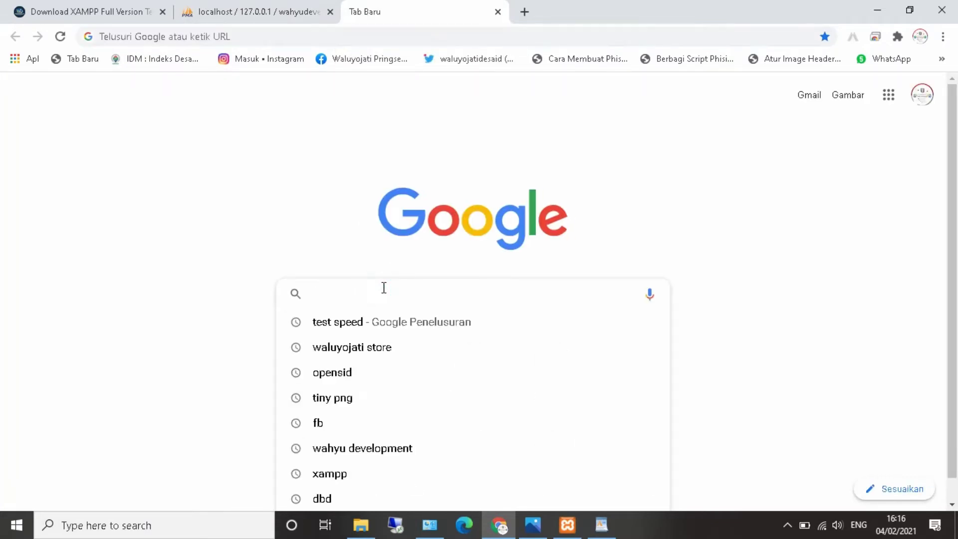
pyautogui.write('opensid')
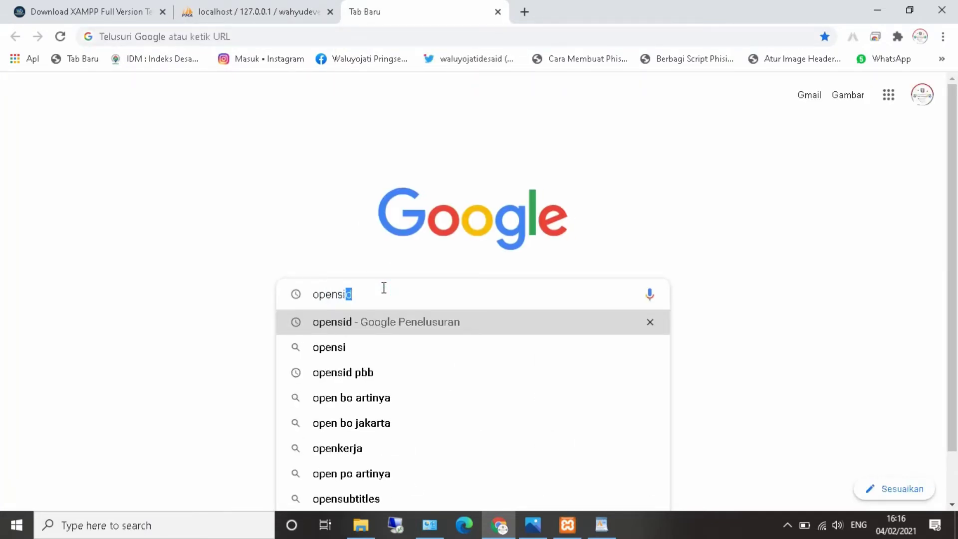
pyautogui.press('Return')
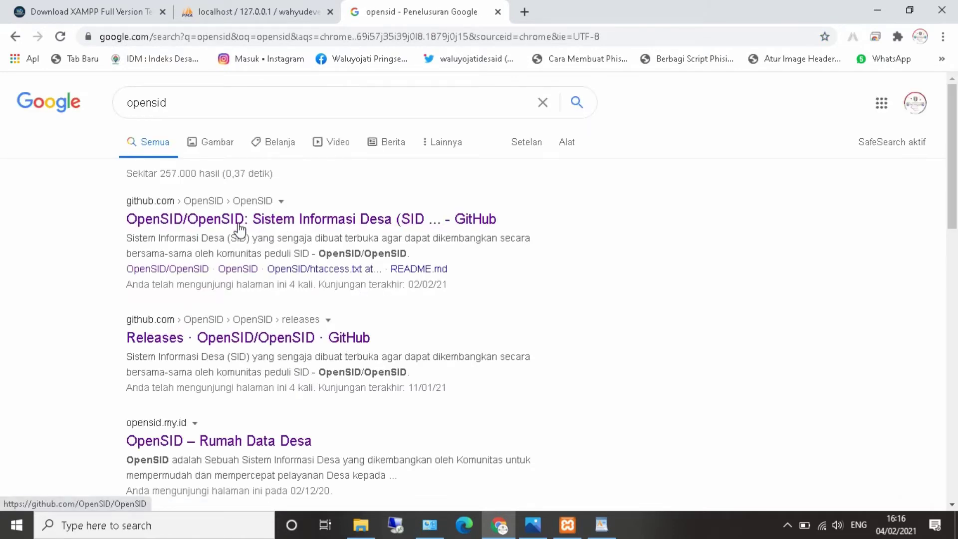
pyautogui.click(255, 225)
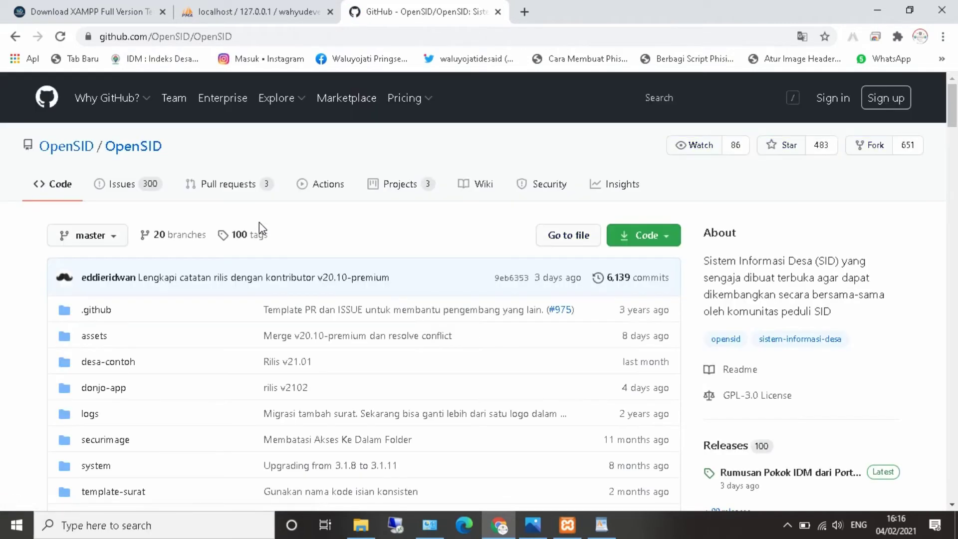
pyautogui.click(666, 237)
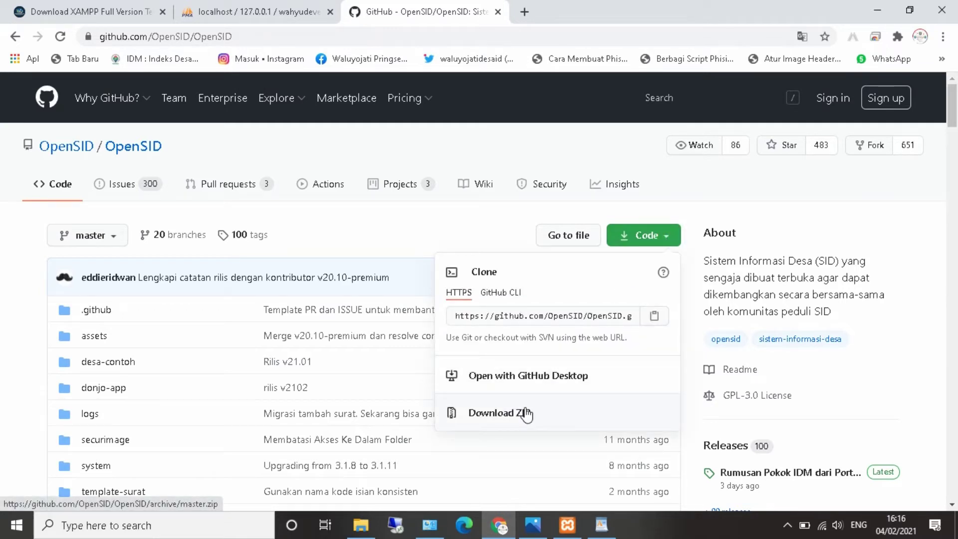
# - Switch to the OpenSID folder on drive D in File Explorer and open OpenSID-21.01.zip in WinRAR
pyautogui.click(360, 525)
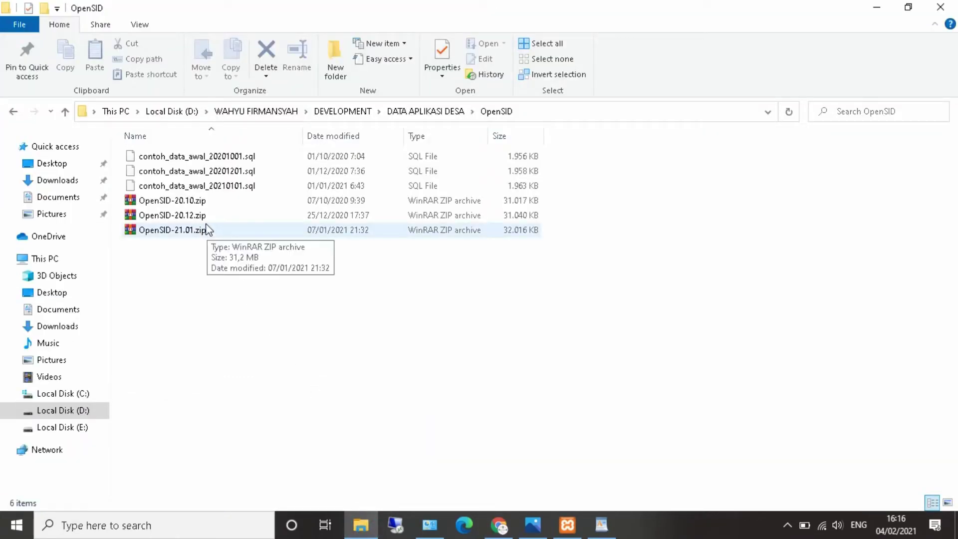
pyautogui.click(205, 199)
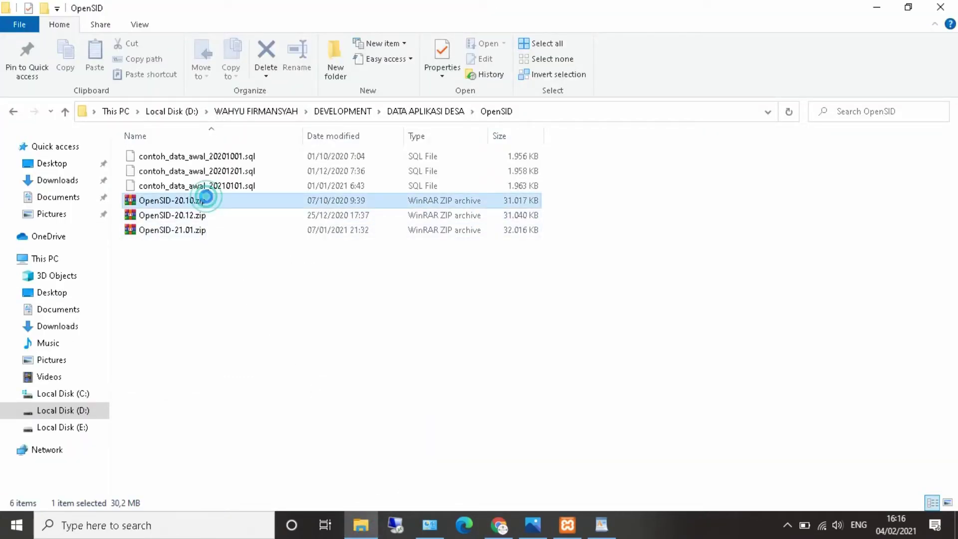
pyautogui.click(202, 234)
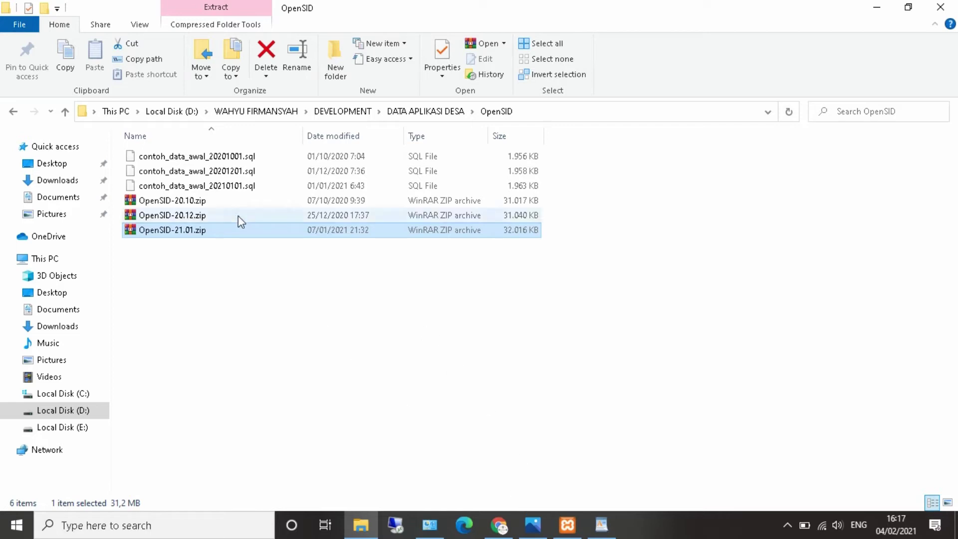
pyautogui.click(194, 234)
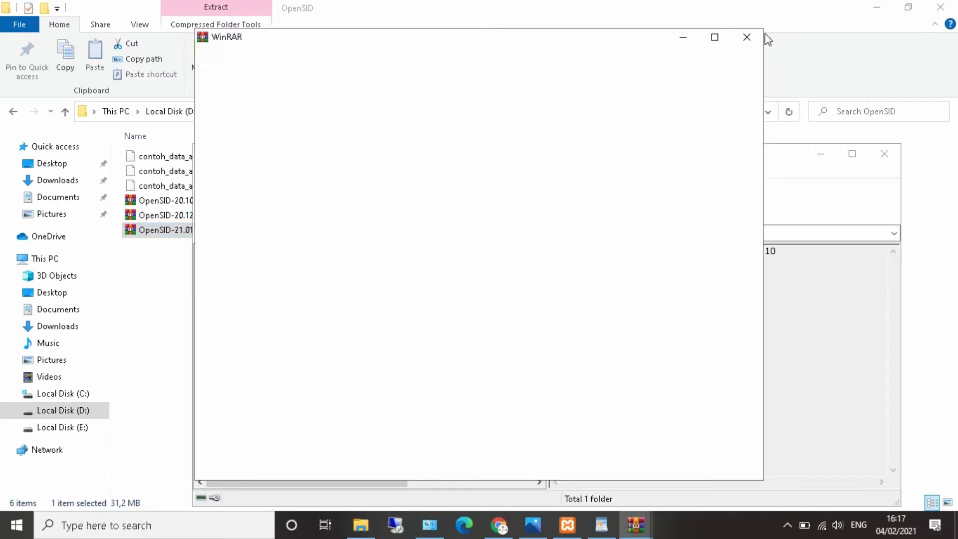
pyautogui.click(750, 38)
pyautogui.moveTo(605, 156); pyautogui.dragTo(764, 120)
# - Locate contoh_data_awal_20210101.sql in the archive's OpenSID-21.01 folder and compare it with the SQL files stored beside the archives
pyautogui.click(207, 186)
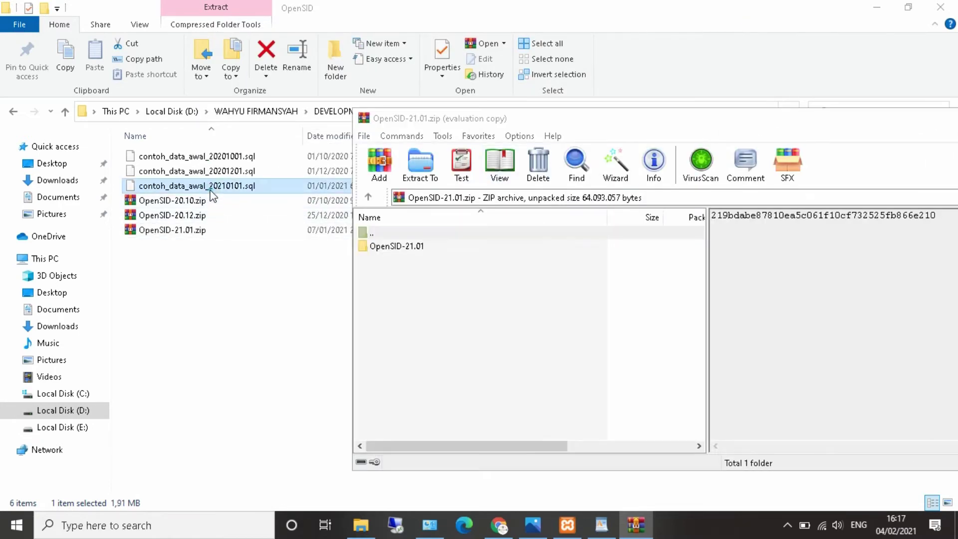
pyautogui.click(245, 171)
pyautogui.click(238, 186)
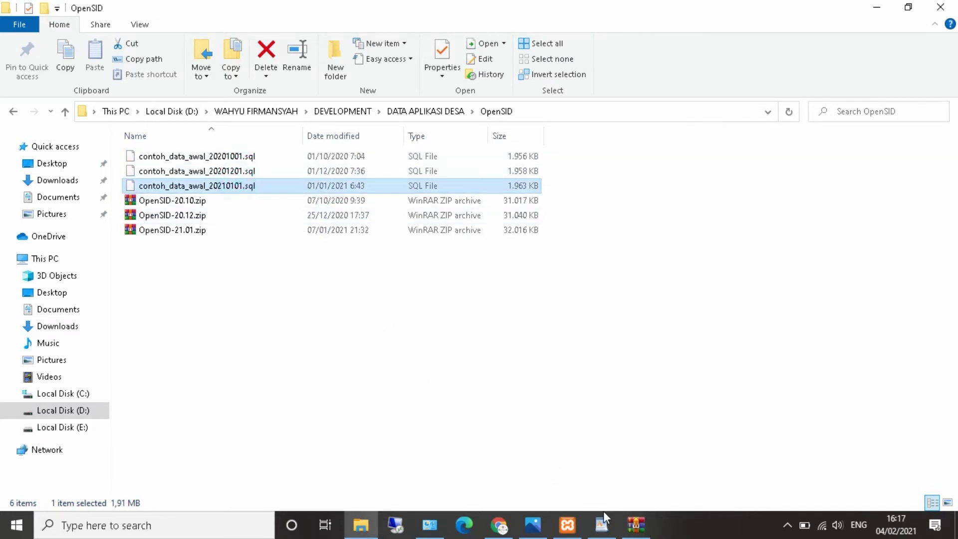
pyautogui.click(635, 524)
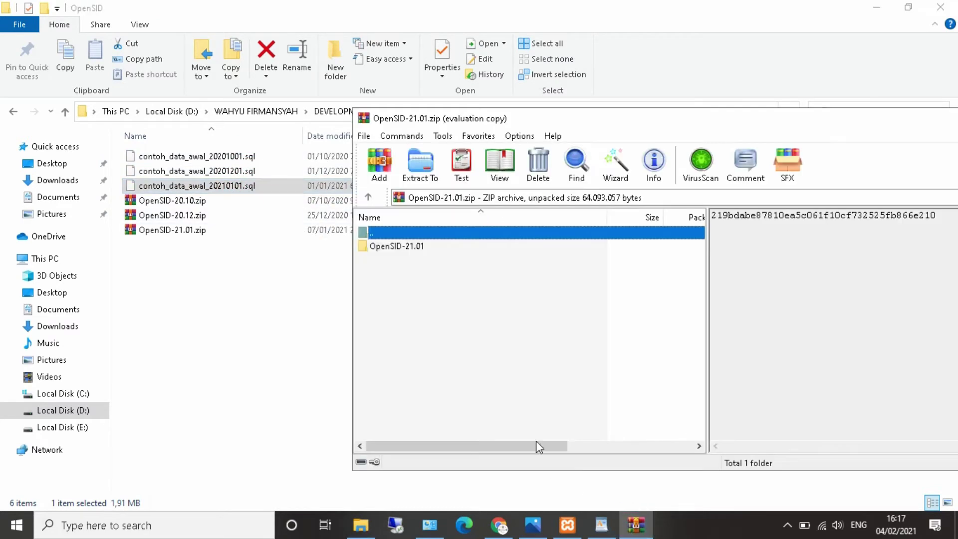
pyautogui.doubleClick(392, 246)
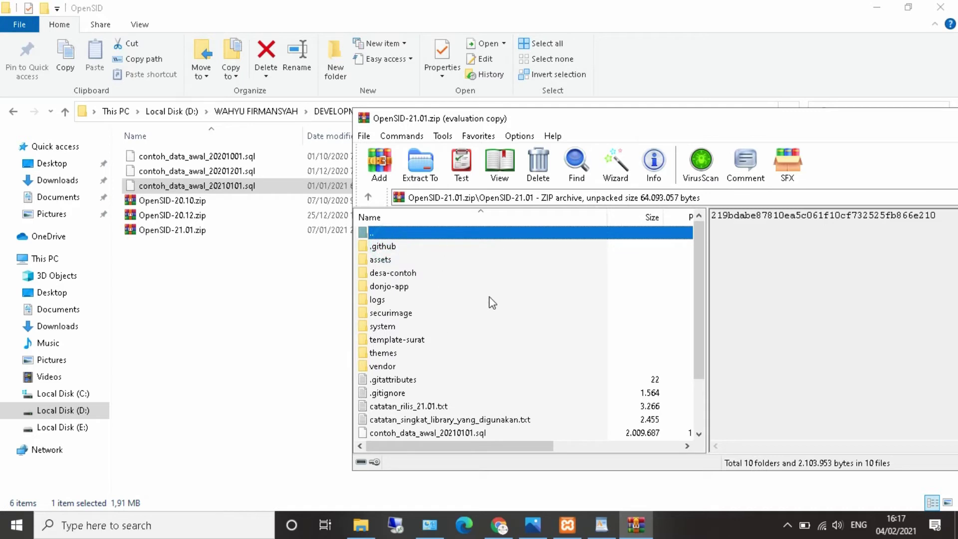
pyautogui.scroll(-2, 492, 302)
pyautogui.click(419, 369)
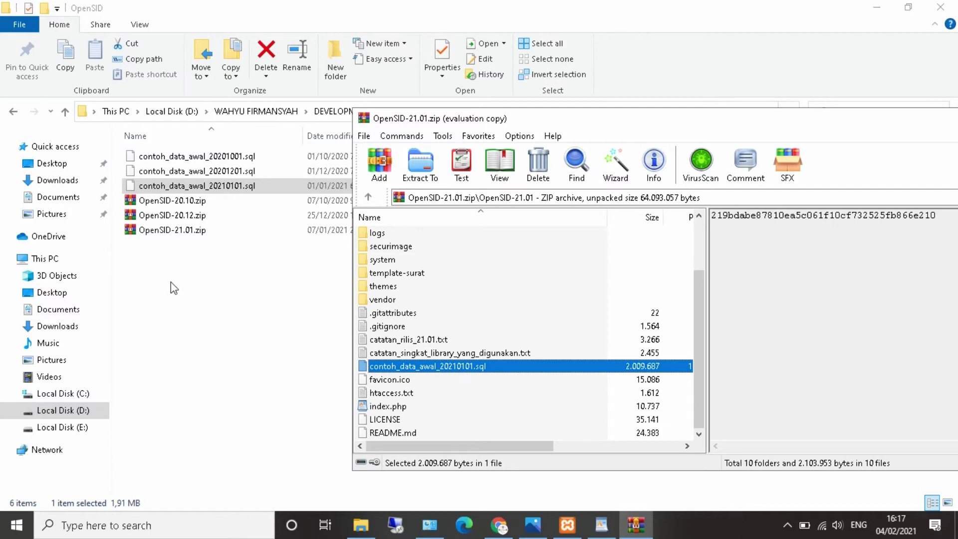
pyautogui.click(215, 215)
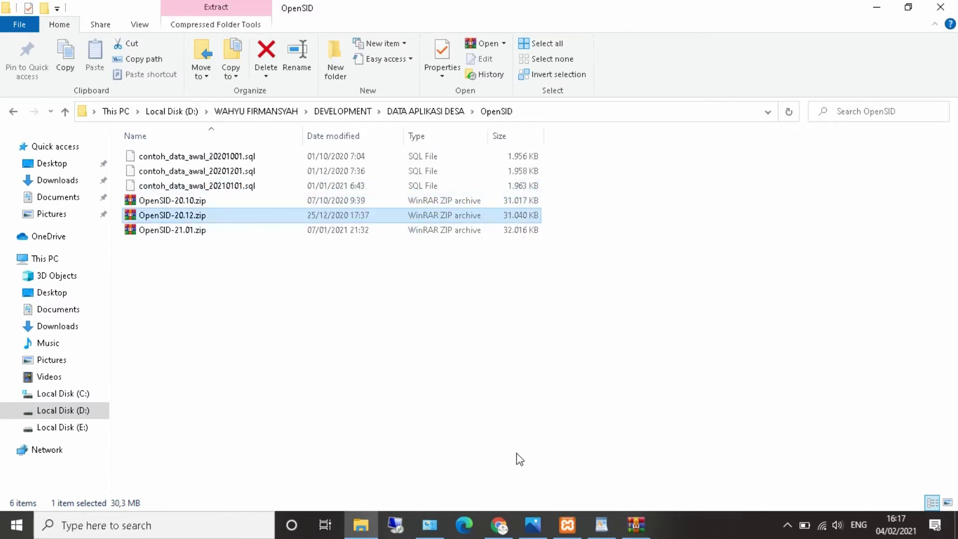
# - Import contoh_data_awal_20210101.sql from the OpenSID folder into the wahyudevelopment database in phpMyAdmin, in Chrome
pyautogui.click(500, 530)
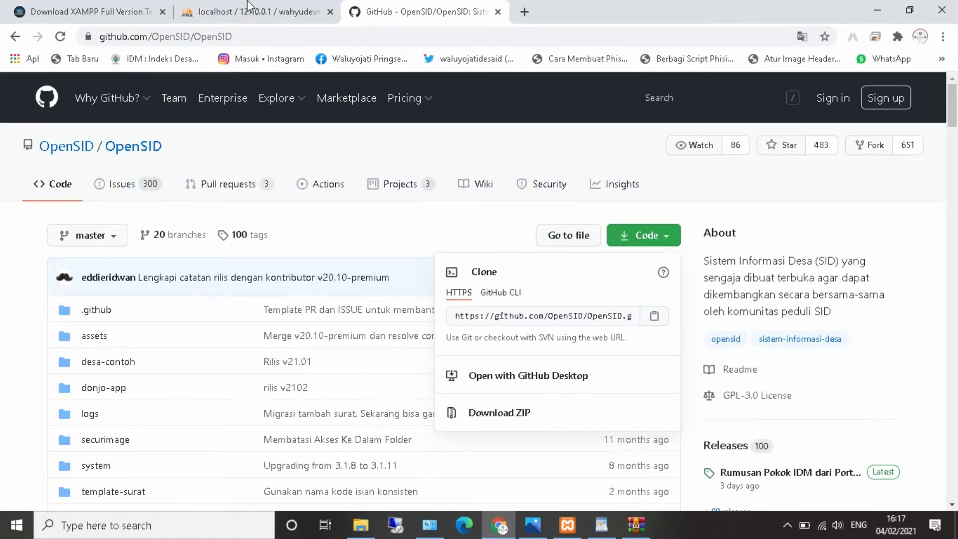
pyautogui.click(245, 11)
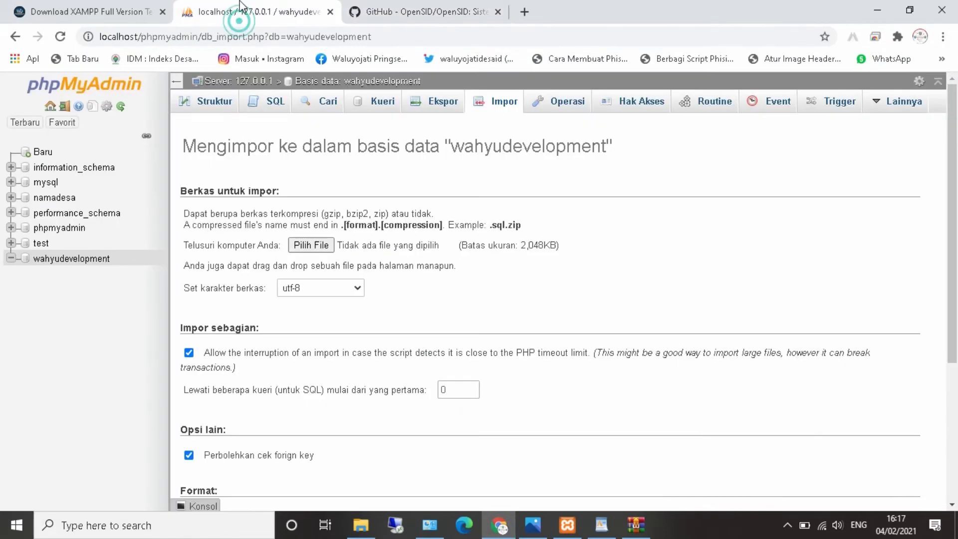
pyautogui.click(302, 246)
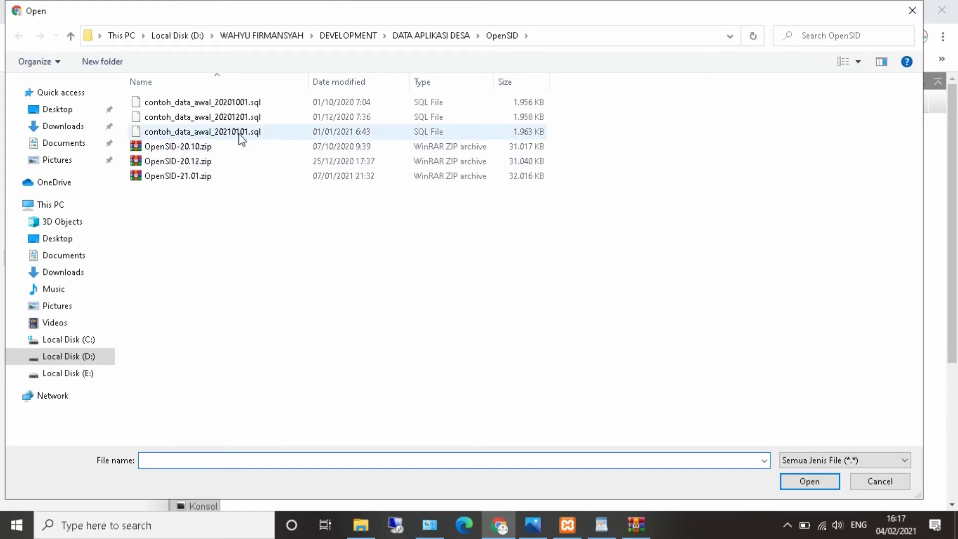
pyautogui.click(242, 140)
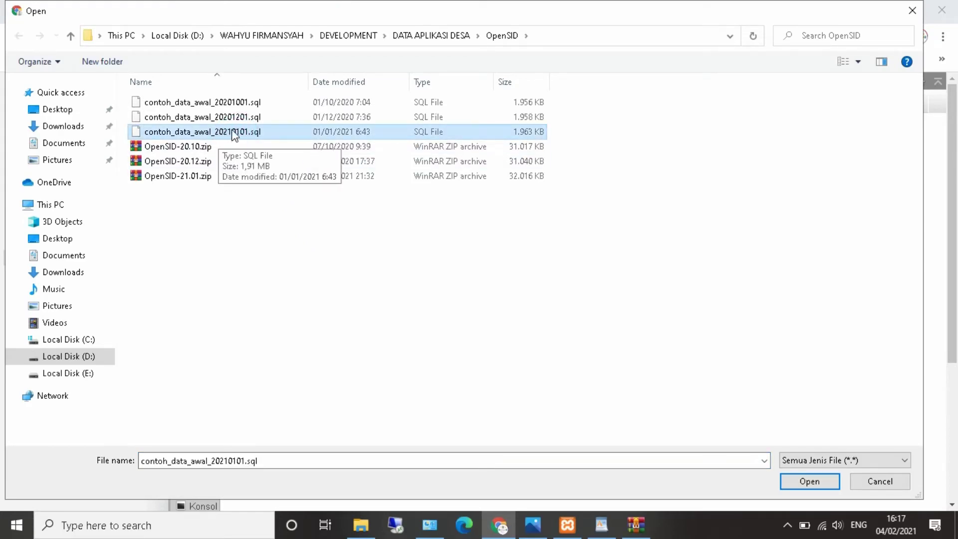
pyautogui.click(800, 475)
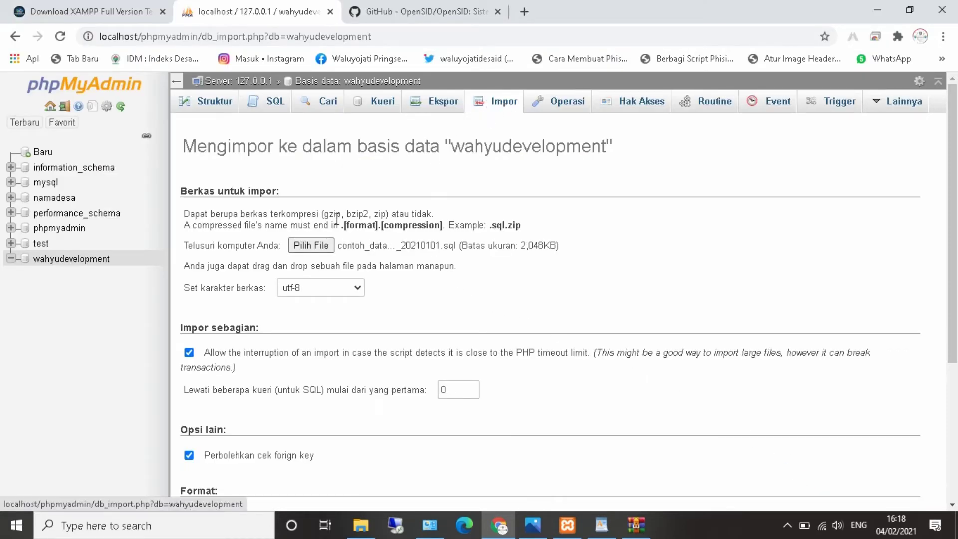
pyautogui.scroll(-5, 678, 212)
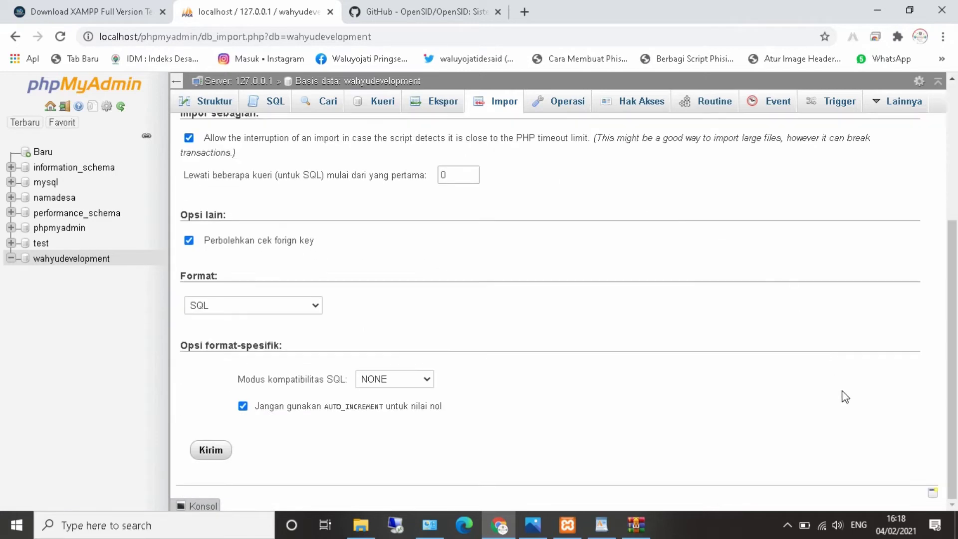
pyautogui.click(203, 453)
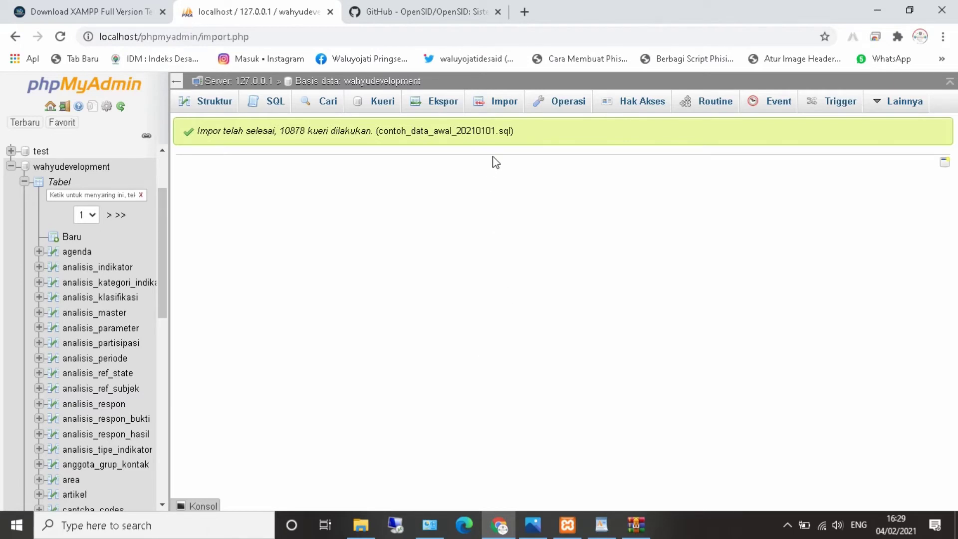
# - Switch to File Explorer and copy OpenSID-21.01.zip from the OpenSID folder into C:\xampp2\htdocs
pyautogui.click(361, 525)
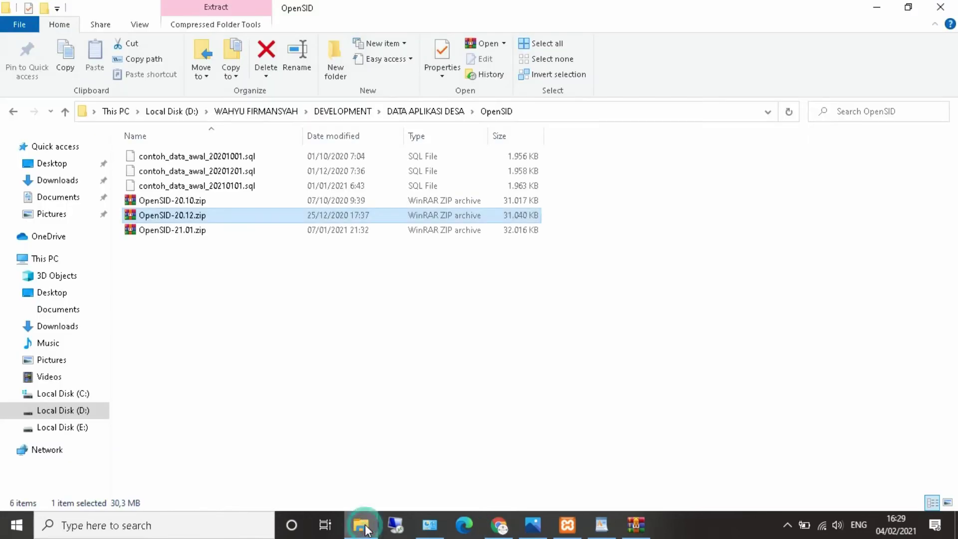
pyautogui.click(197, 232)
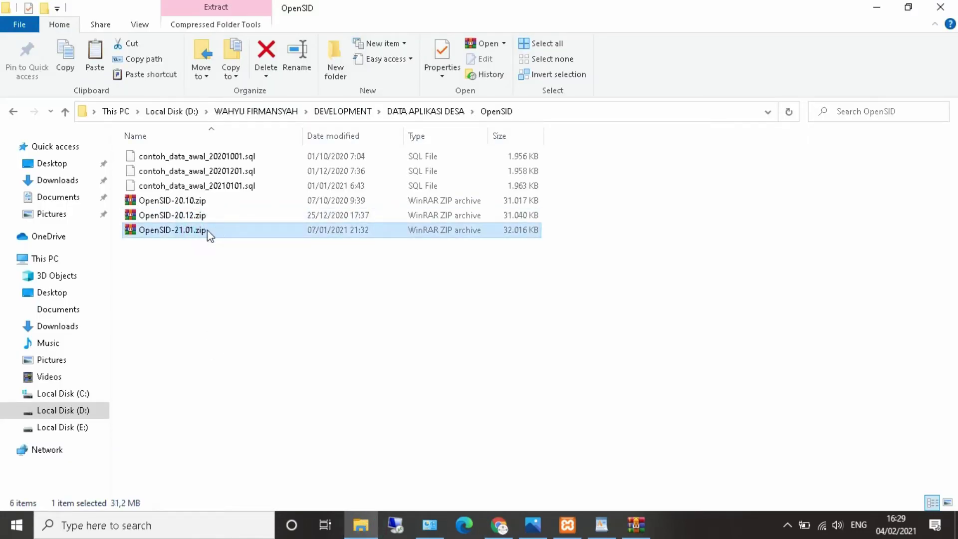
pyautogui.click(77, 393)
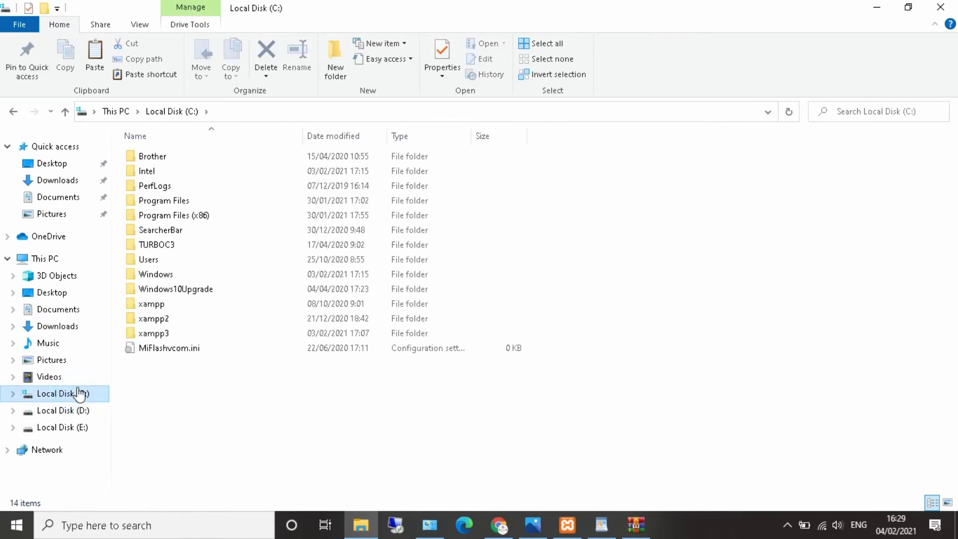
pyautogui.doubleClick(172, 319)
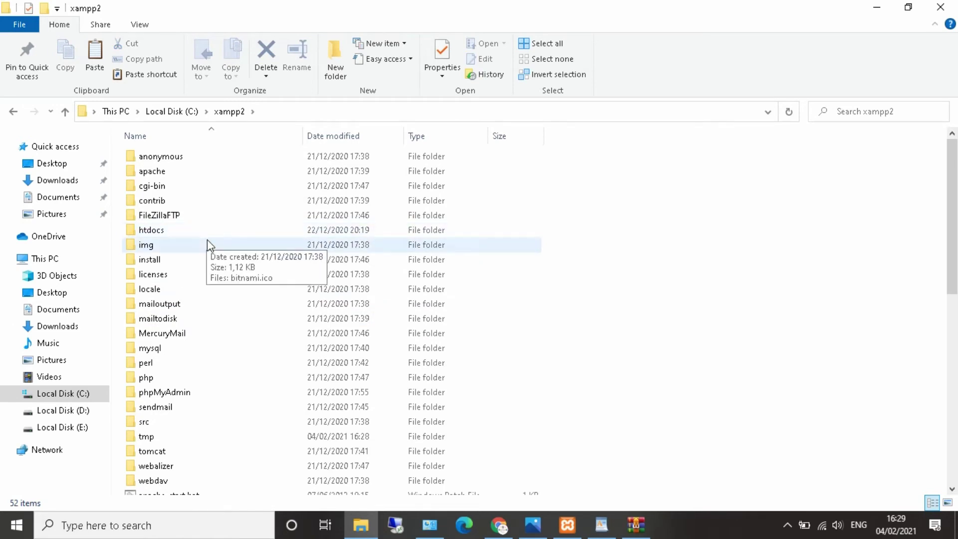
pyautogui.doubleClick(176, 232)
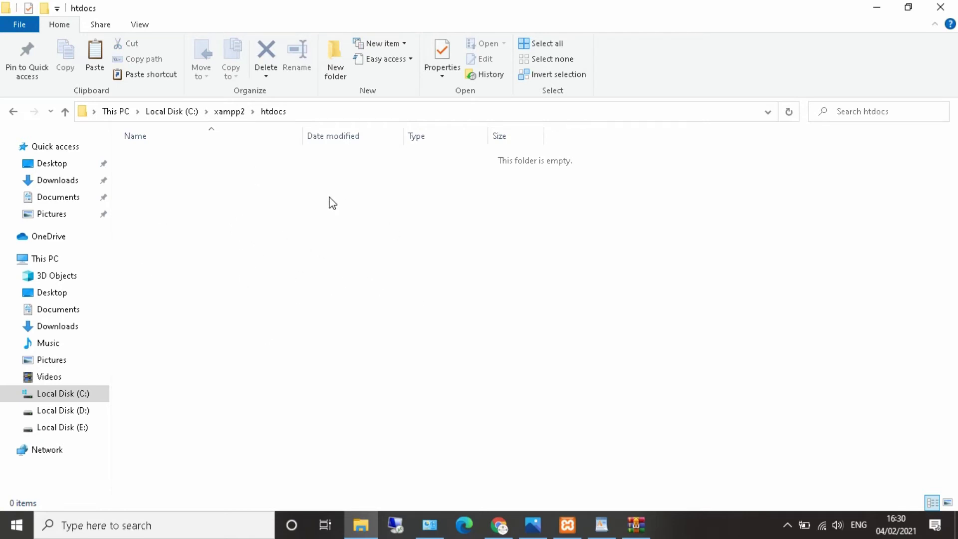
pyautogui.click(335, 218)
pyautogui.hotkey('ctrl', 'v')
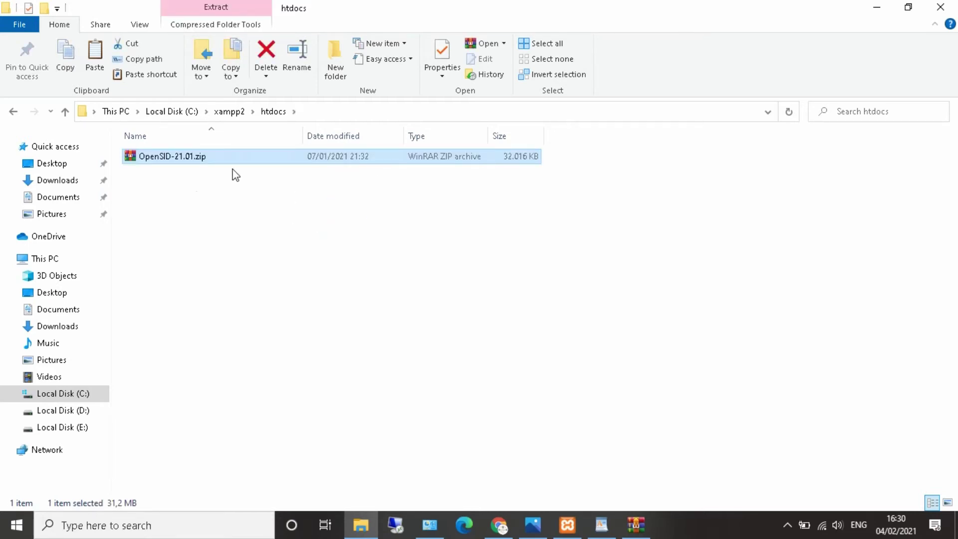
# - Extract OpenSID-21.01.zip directly into the htdocs folder
pyautogui.doubleClick(174, 159)
pyautogui.rightClick(173, 160)
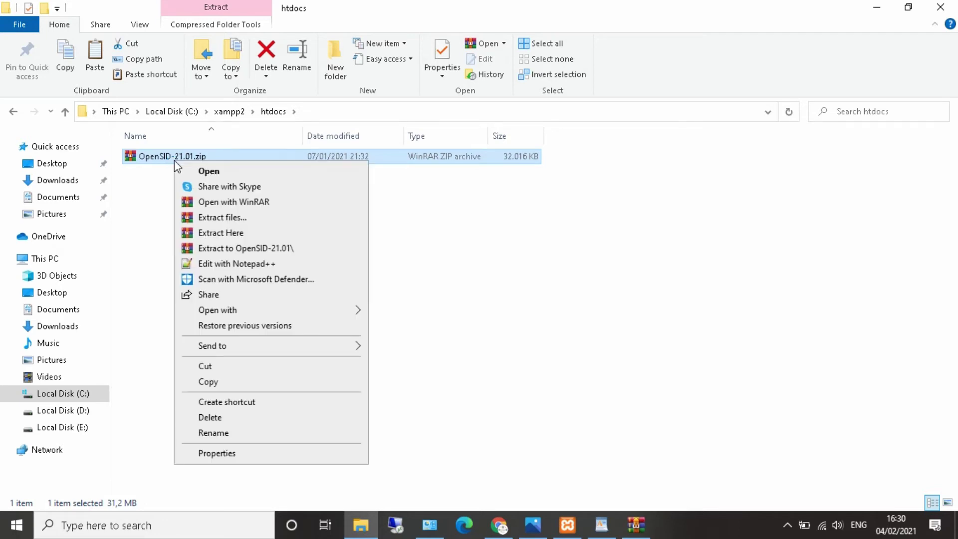
pyautogui.click(254, 234)
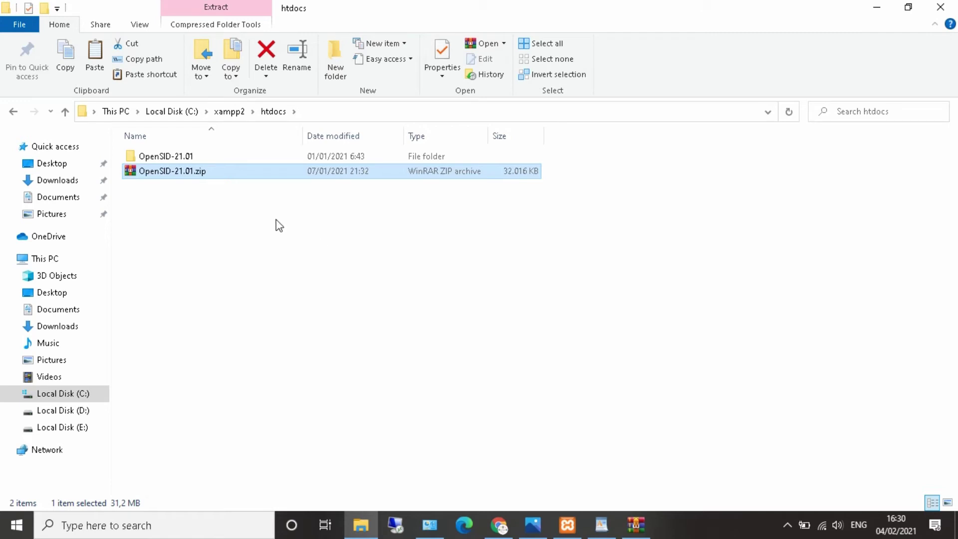
# - Move all files and folders from the extracted OpenSID-21.01 folder up into htdocs
pyautogui.doubleClick(196, 158)
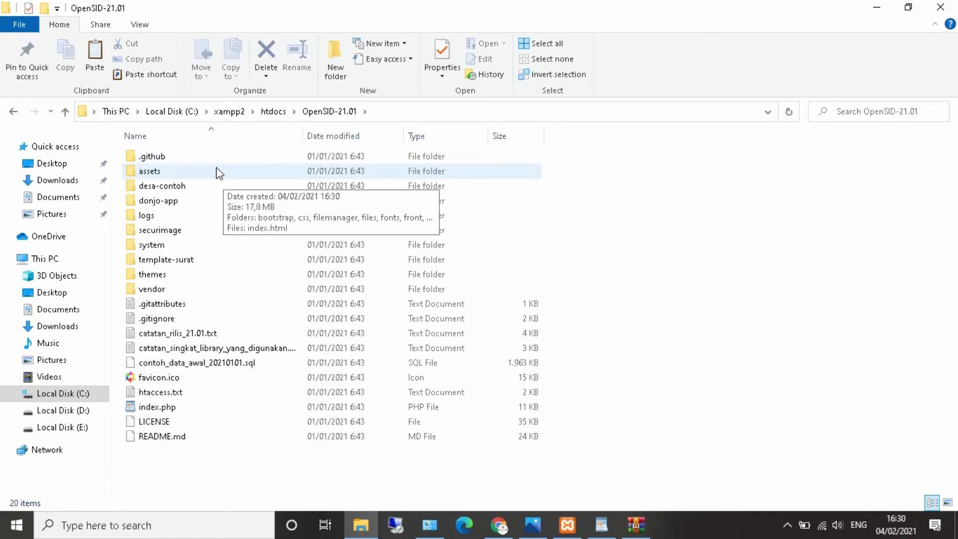
pyautogui.hotkey('ctrl', 'a')
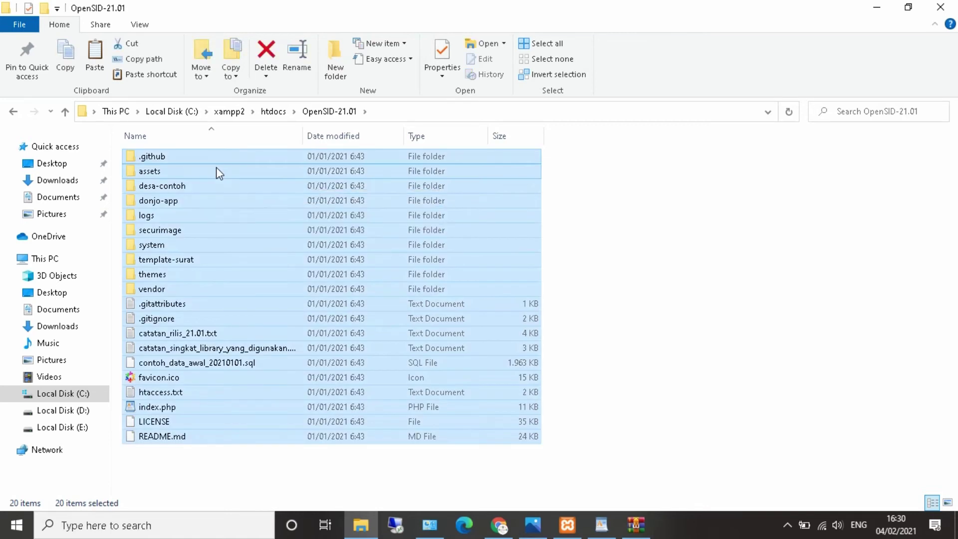
pyautogui.hotkey('ctrl', 'x')
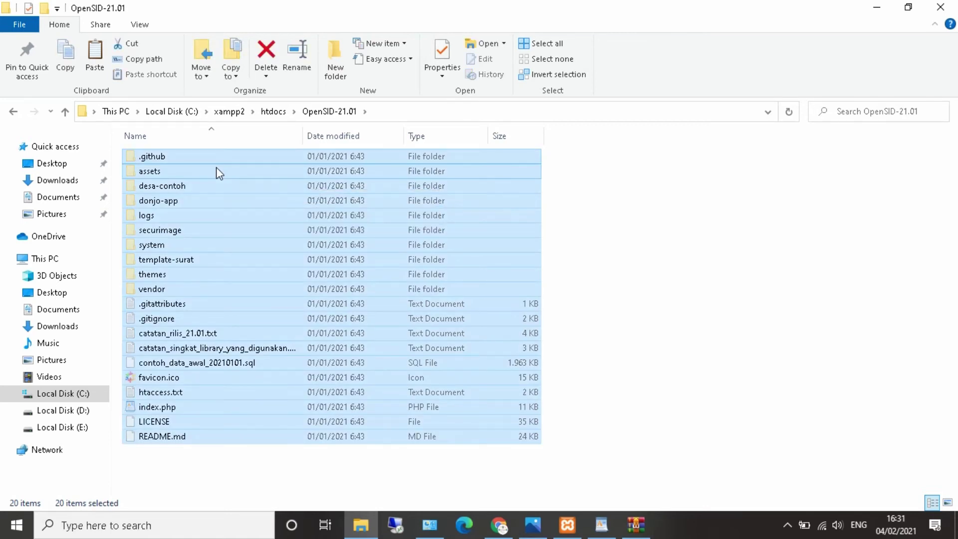
pyautogui.rightClick(216, 167)
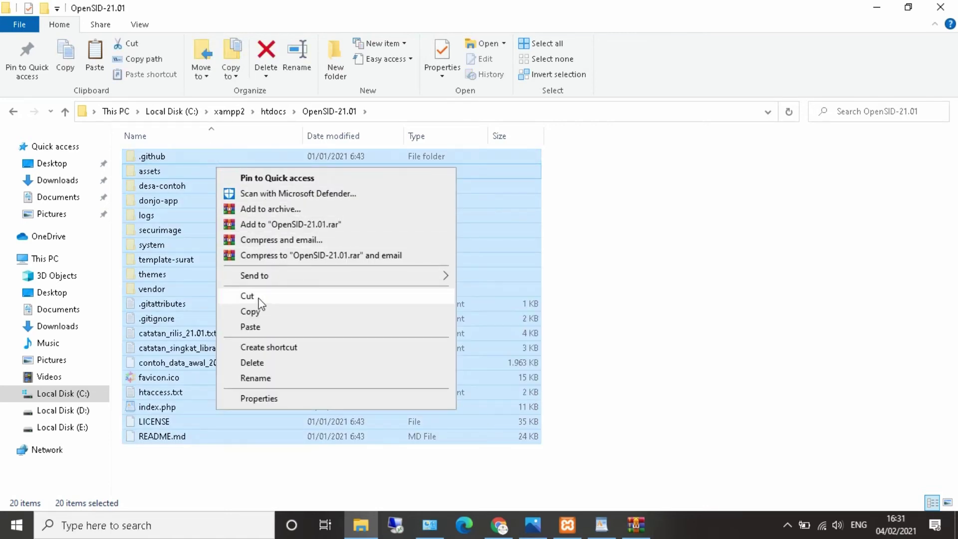
pyautogui.click(248, 296)
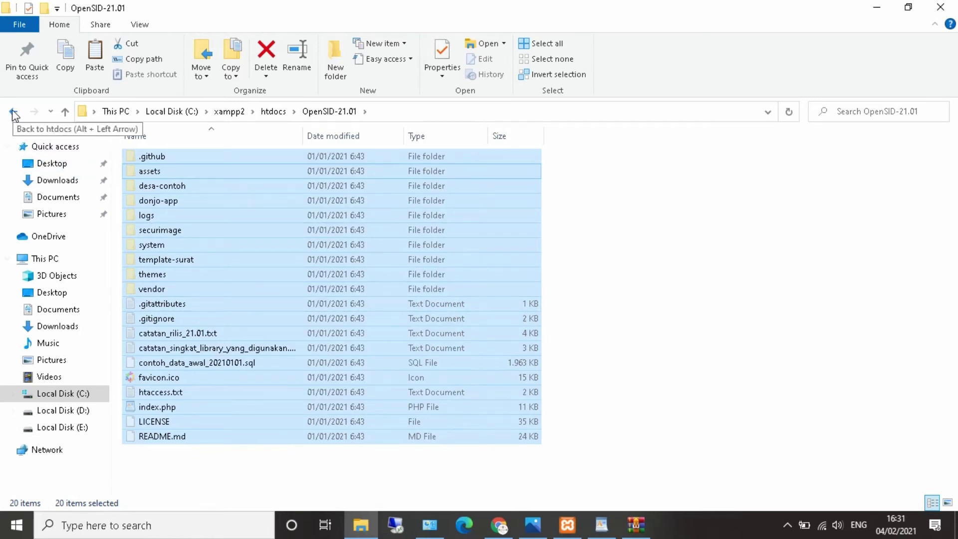
pyautogui.click(274, 112)
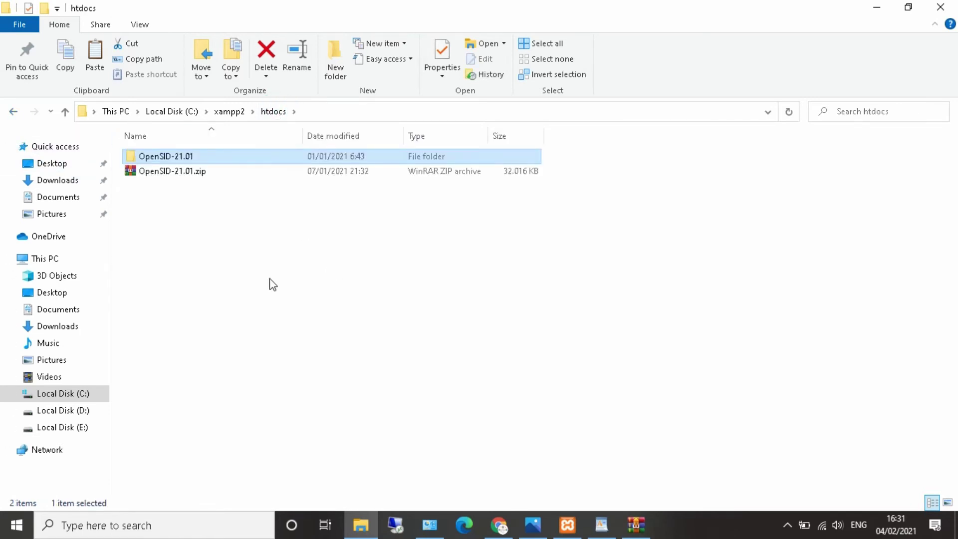
pyautogui.click(339, 272)
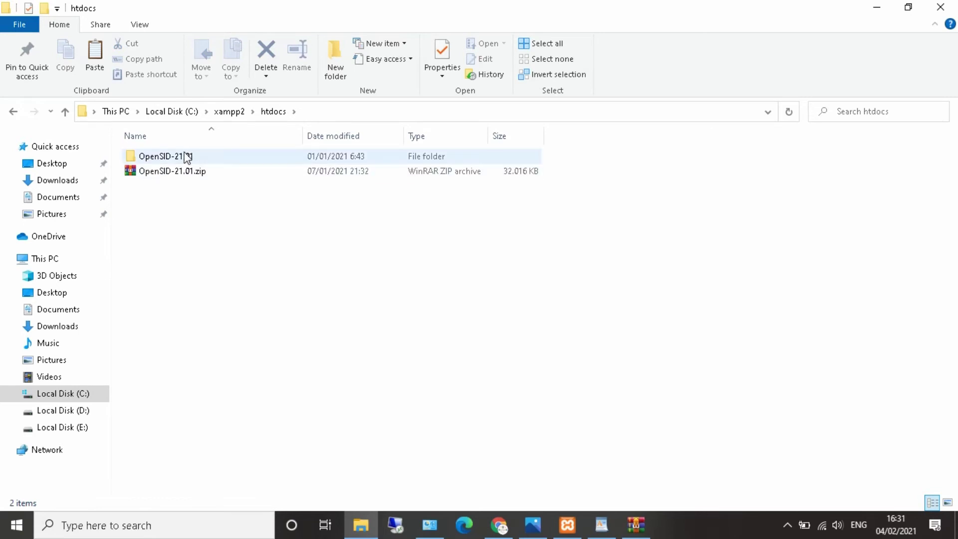
pyautogui.rightClick(263, 243)
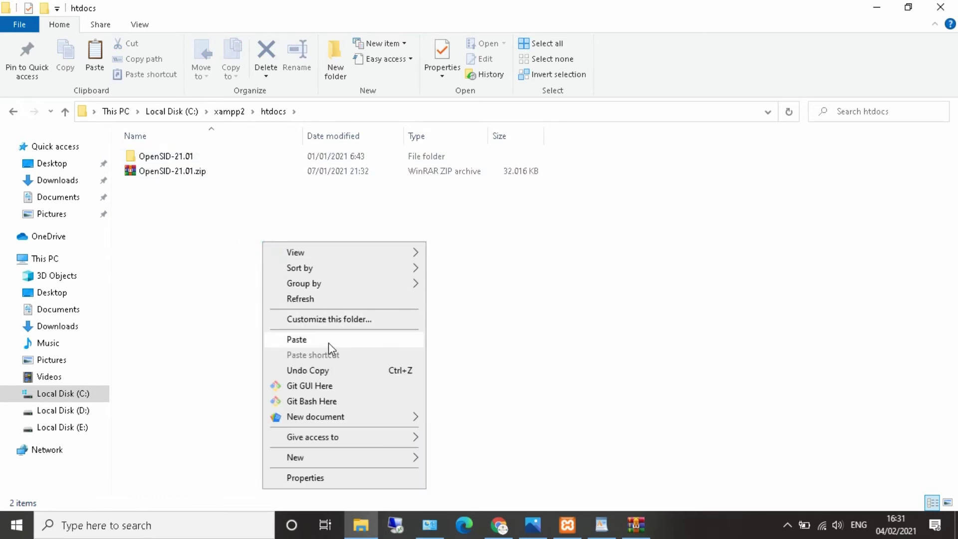
pyautogui.click(328, 342)
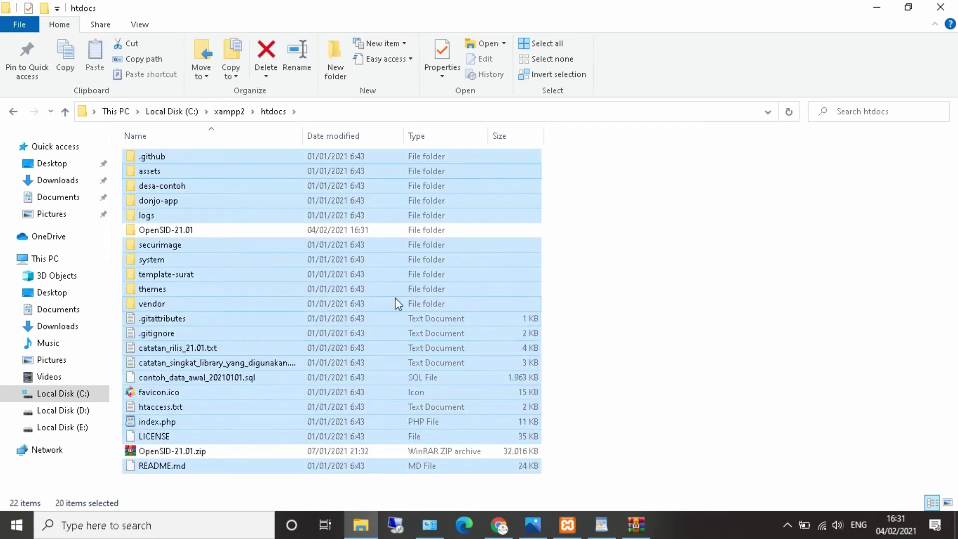
pyautogui.click(614, 348)
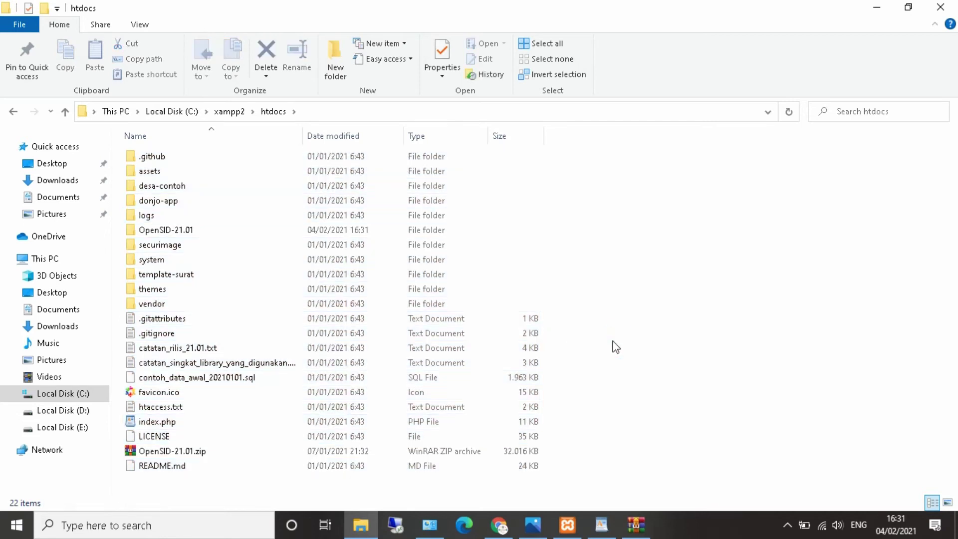
pyautogui.click(228, 113)
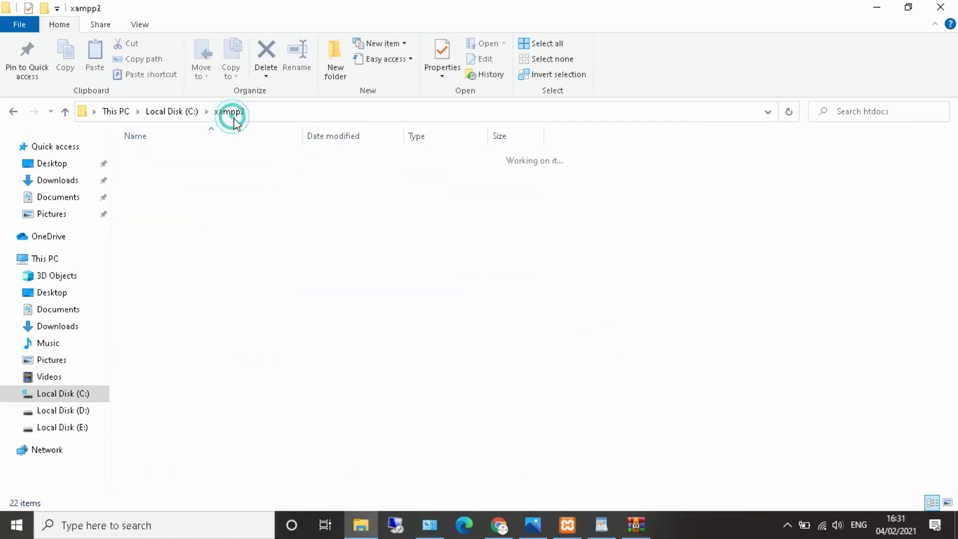
pyautogui.doubleClick(160, 229)
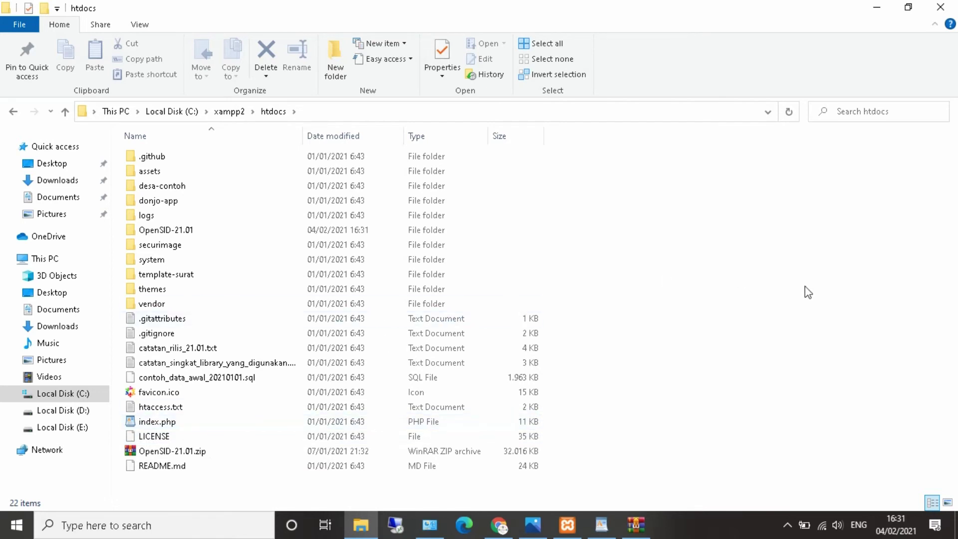
# - Turn off the computer's Wi-Fi and return to the htdocs folder
pyautogui.click(824, 531)
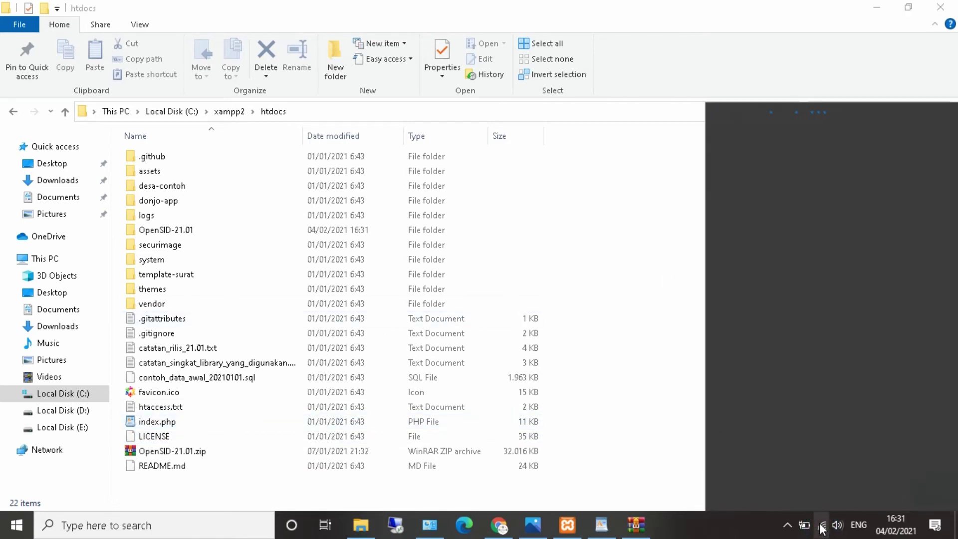
pyautogui.click(728, 489)
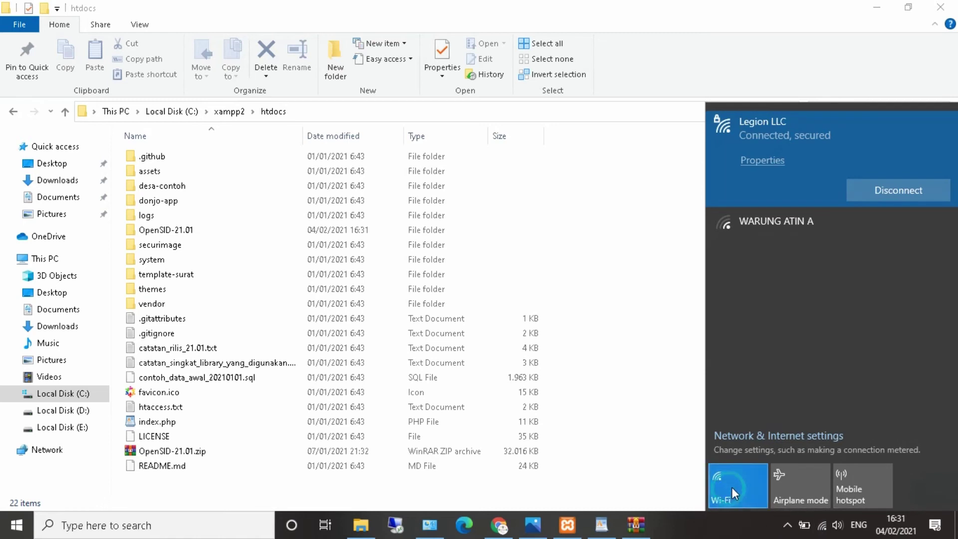
pyautogui.click(607, 293)
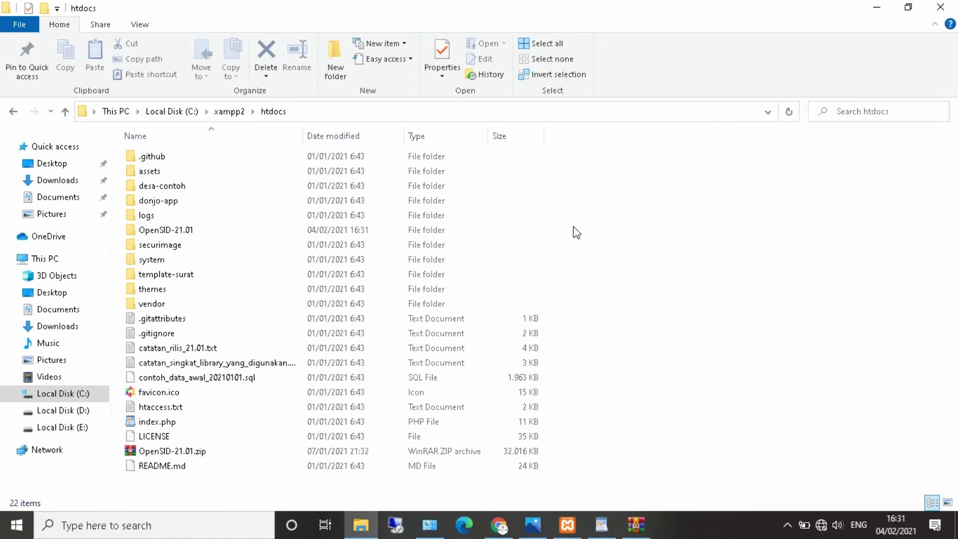
# - Open database.php from the desa-contoh\config folder in htdocs and set its default database name to wahyudevelopment
pyautogui.doubleClick(157, 191)
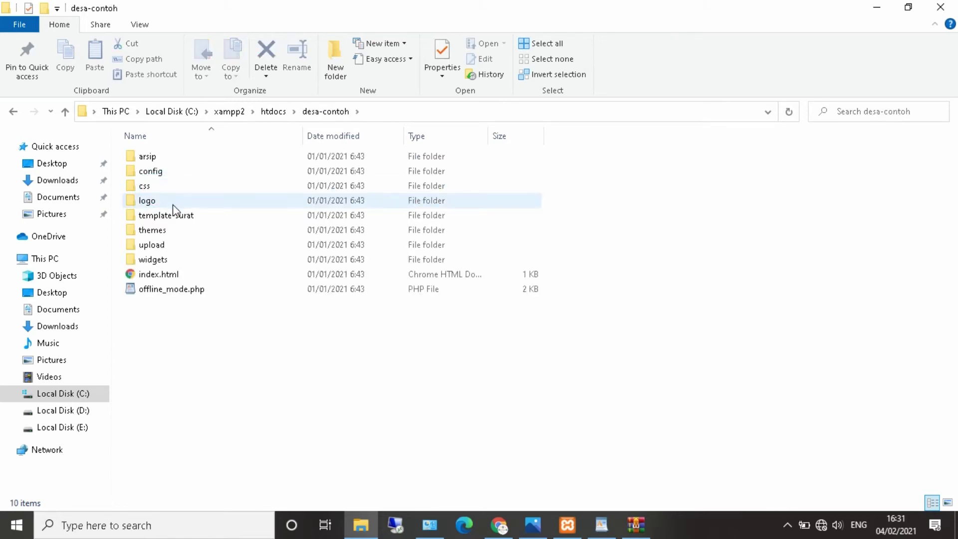
pyautogui.doubleClick(166, 172)
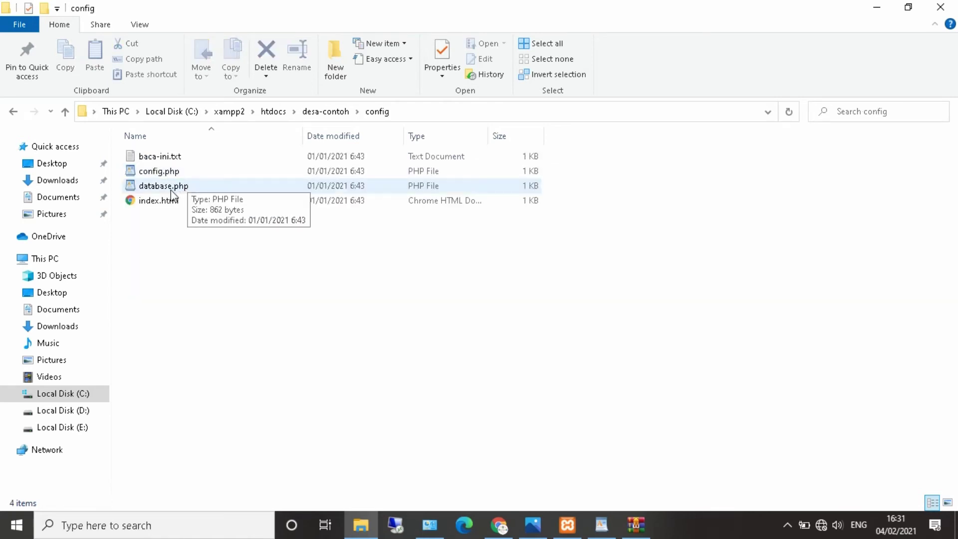
pyautogui.doubleClick(172, 188)
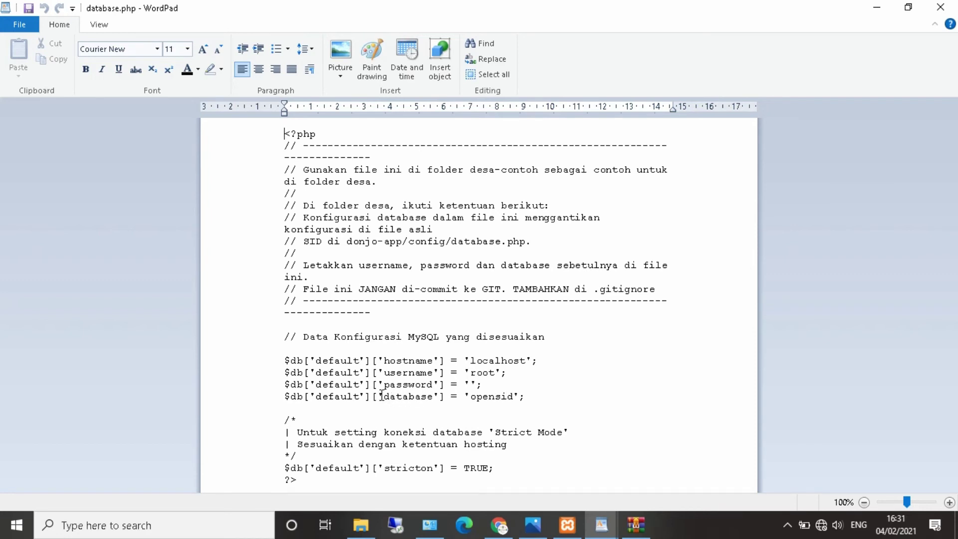
pyautogui.moveTo(381, 395); pyautogui.dragTo(513, 402)
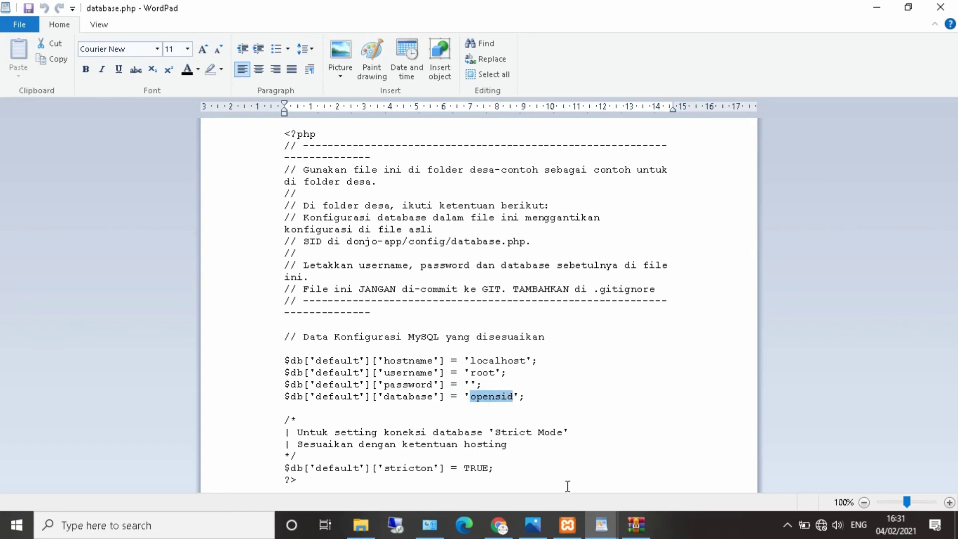
pyautogui.click(499, 525)
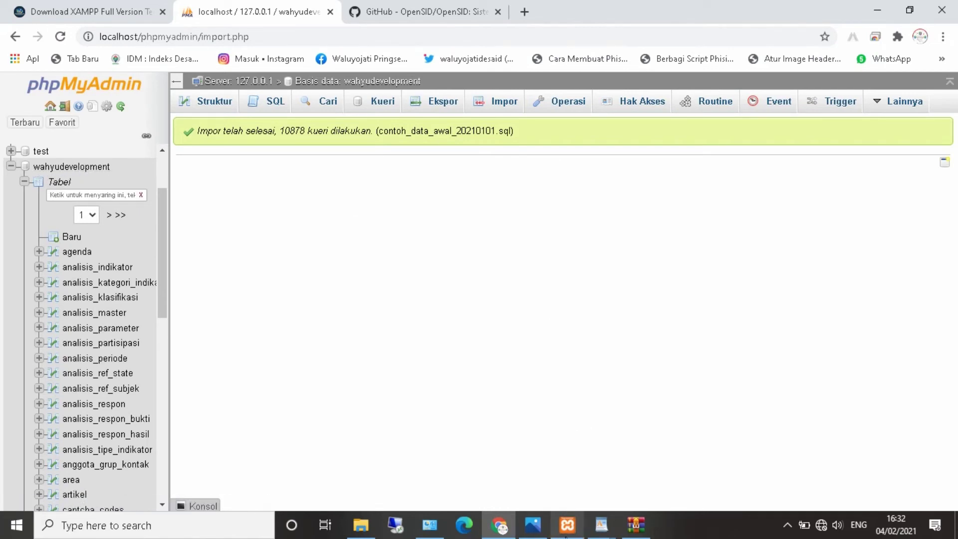
pyautogui.moveTo(601, 524)
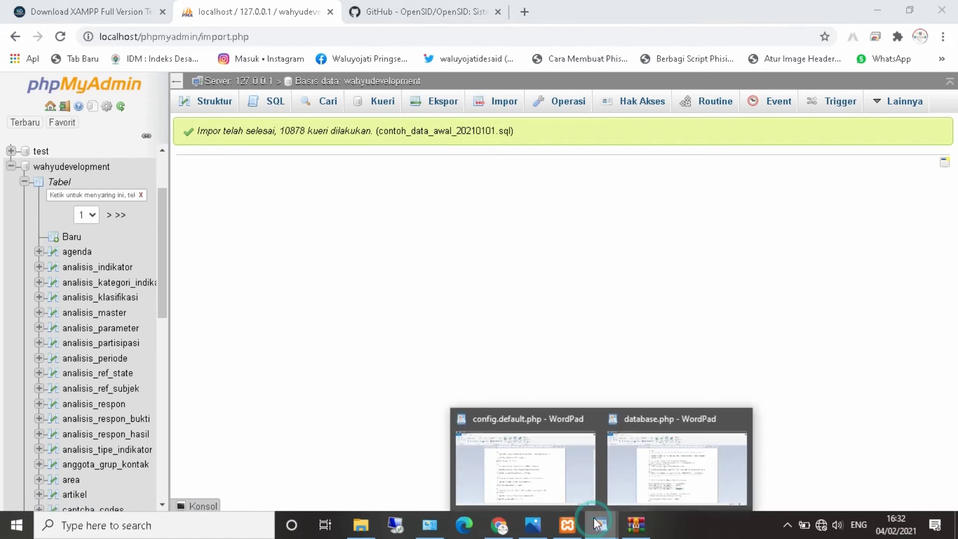
pyautogui.click(669, 452)
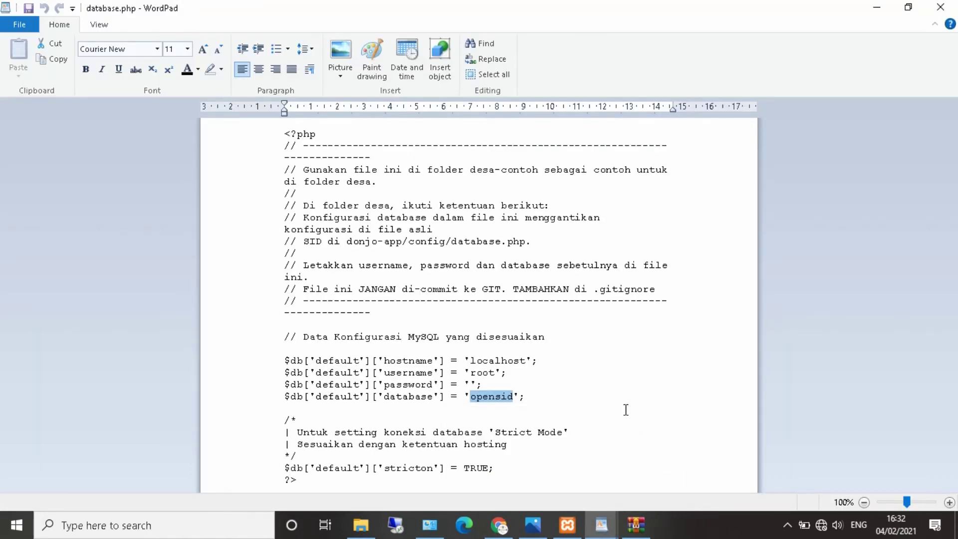
pyautogui.write('wahyudevelopment')
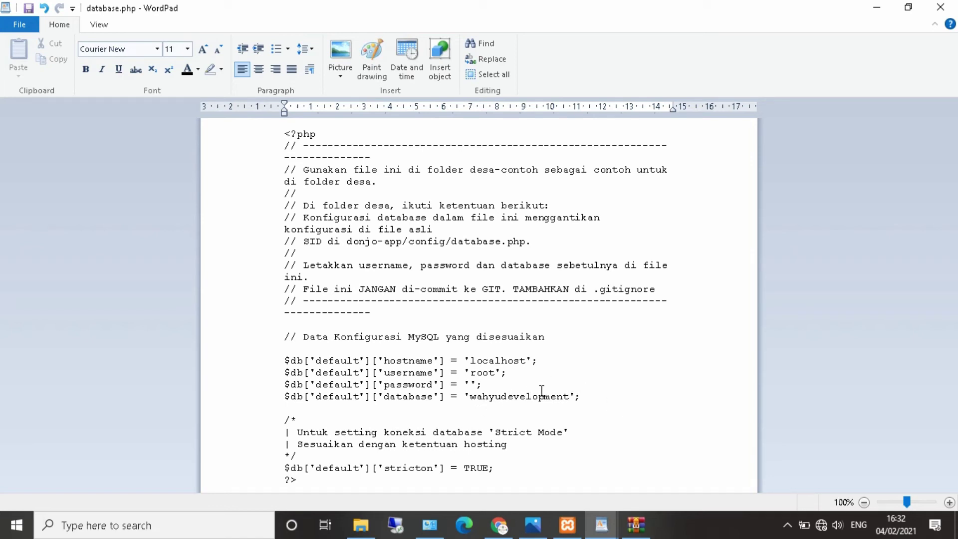
# - Check the hostname, username and password lines in desa-contoh's database.php, and save and close the file
pyautogui.click(471, 382)
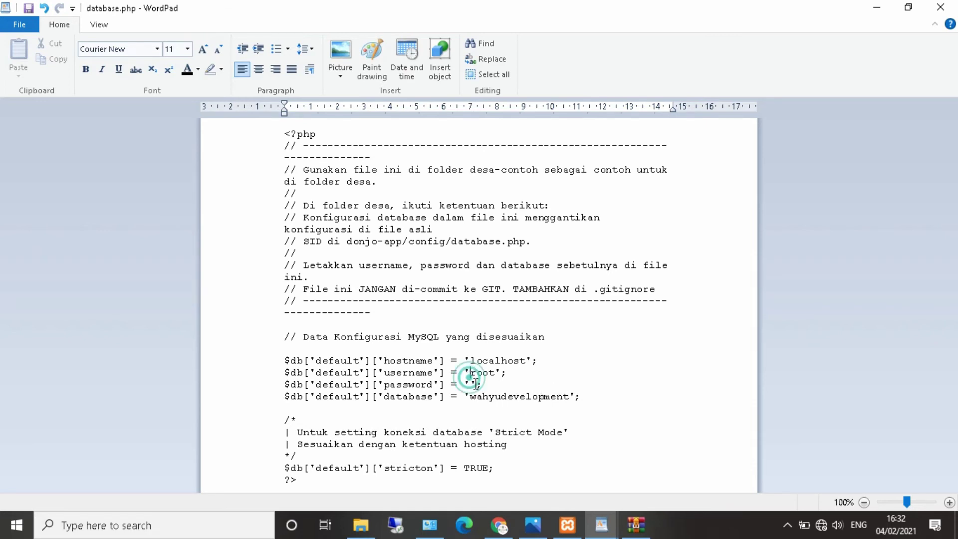
pyautogui.click(469, 384)
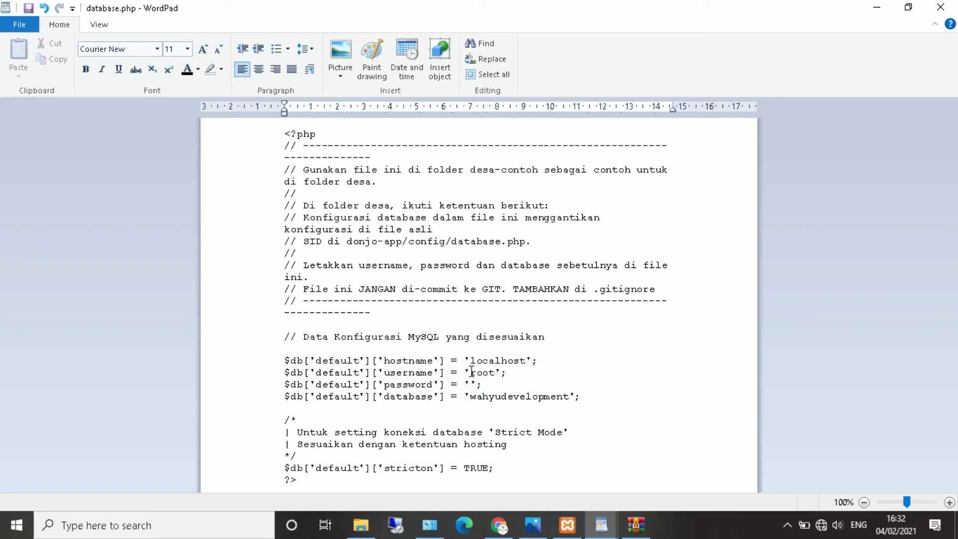
pyautogui.moveTo(470, 372); pyautogui.dragTo(496, 371)
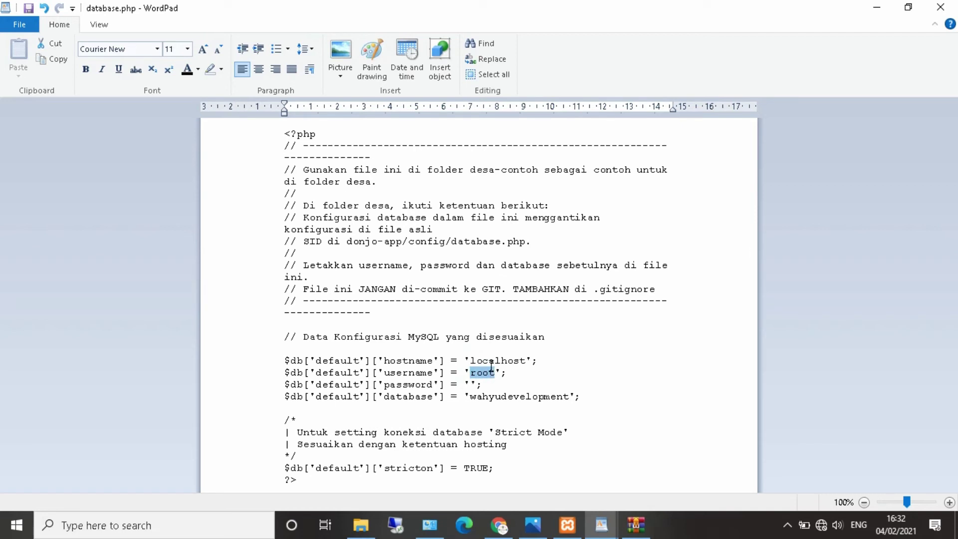
pyautogui.moveTo(284, 348); pyautogui.dragTo(528, 360)
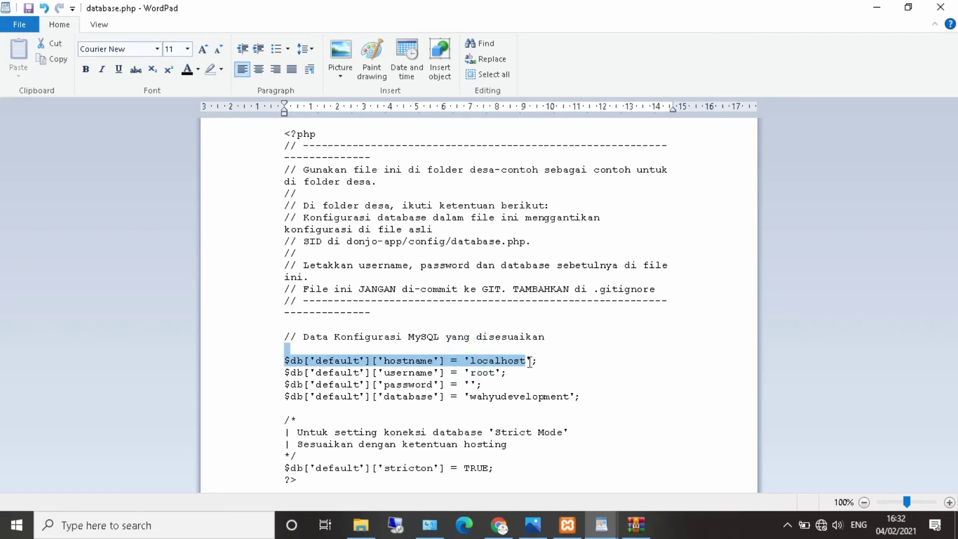
pyautogui.click(549, 361)
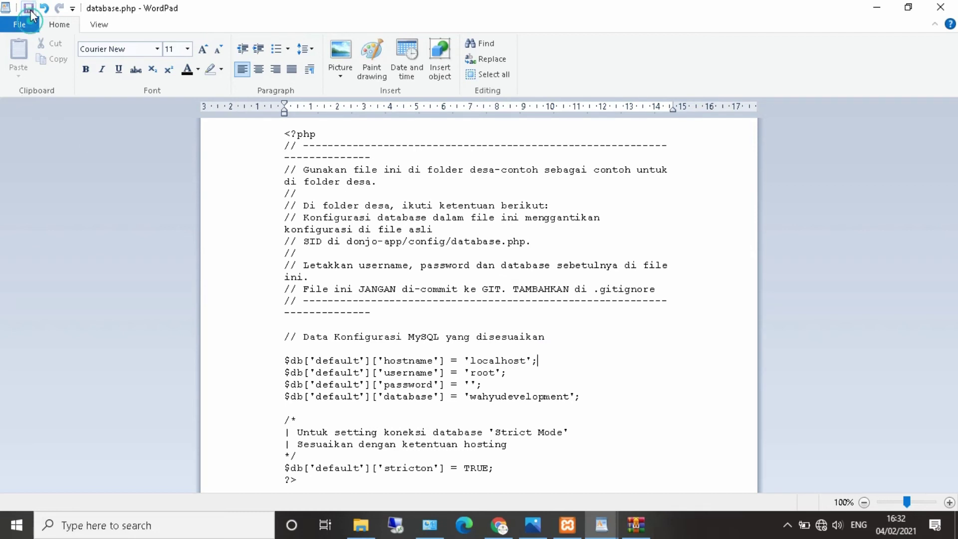
pyautogui.click(940, 7)
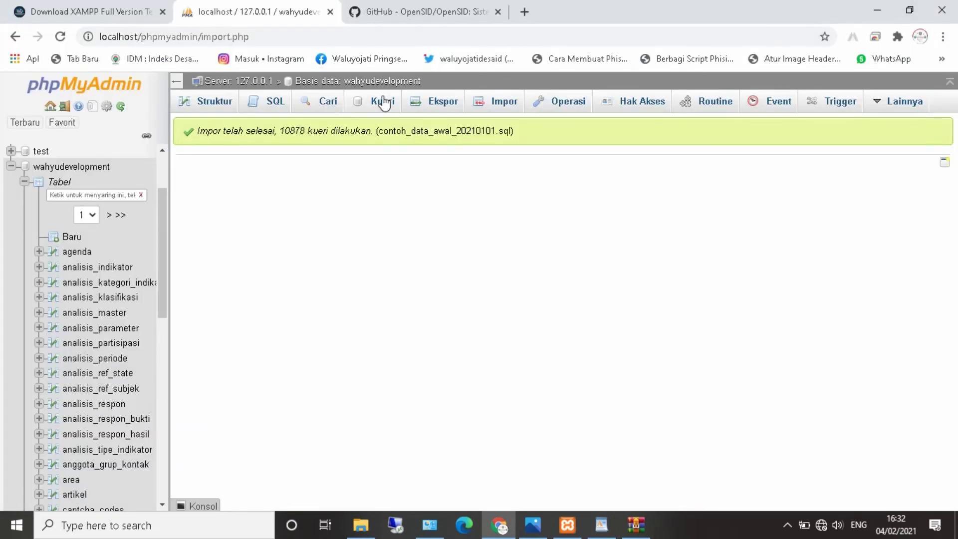
# - Switch to File Explorer and open database.php from the donjo-app\config folder in htdocs
pyautogui.click(360, 525)
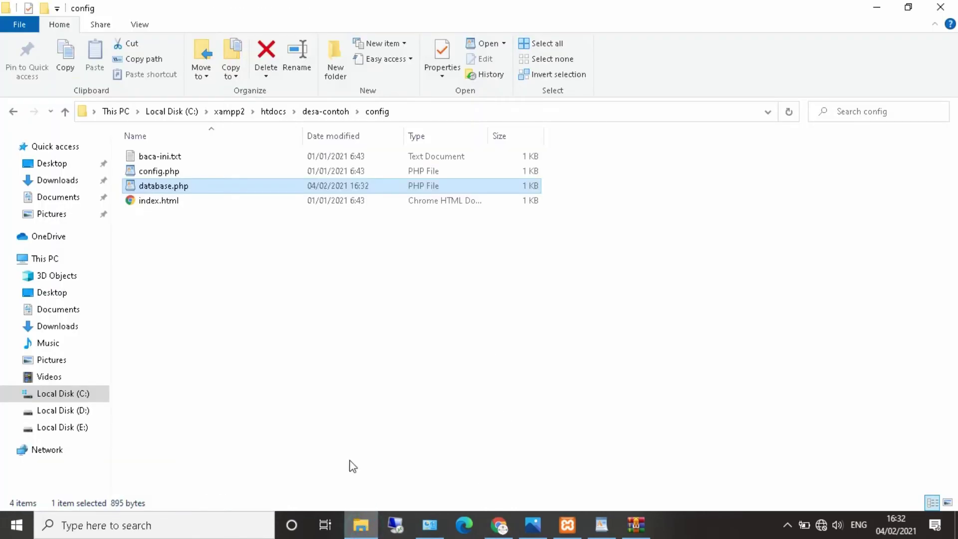
pyautogui.click(270, 112)
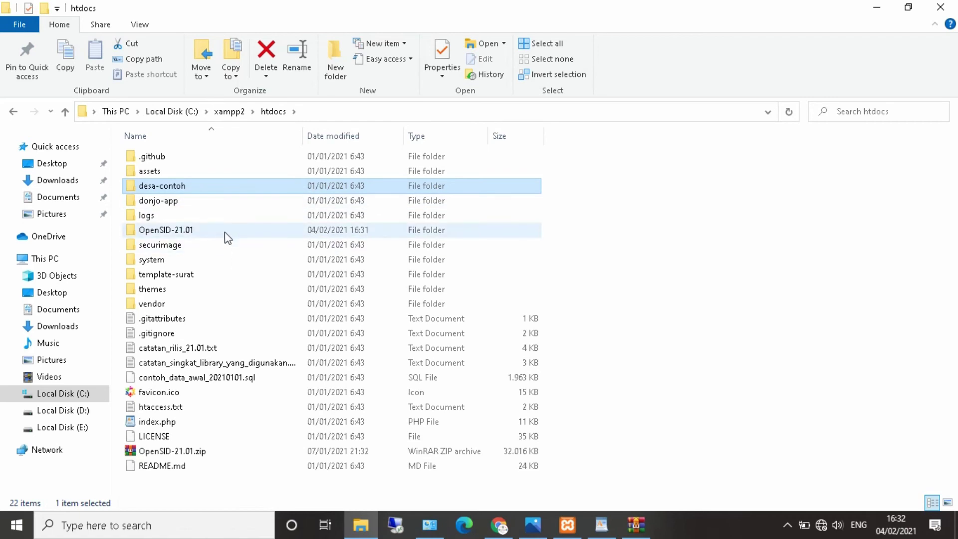
pyautogui.doubleClick(184, 204)
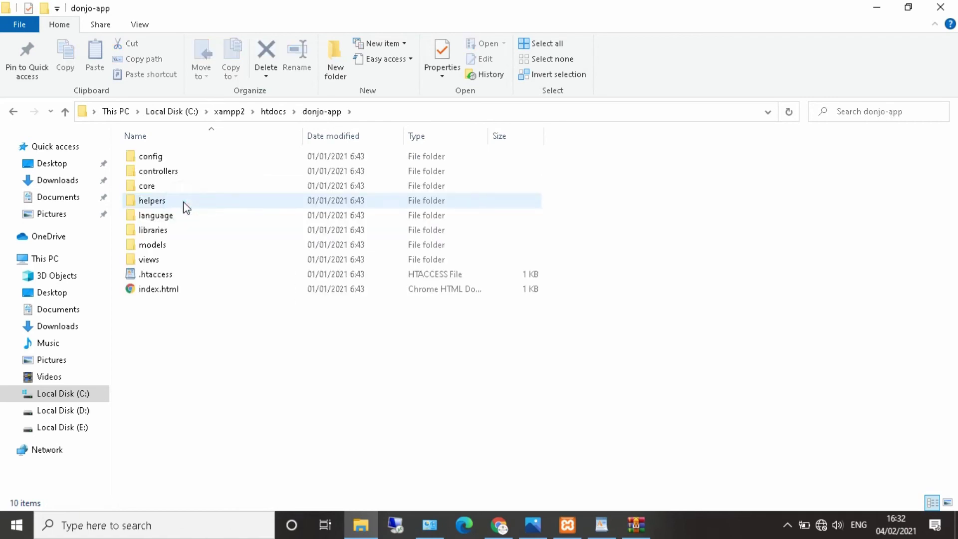
pyautogui.doubleClick(154, 155)
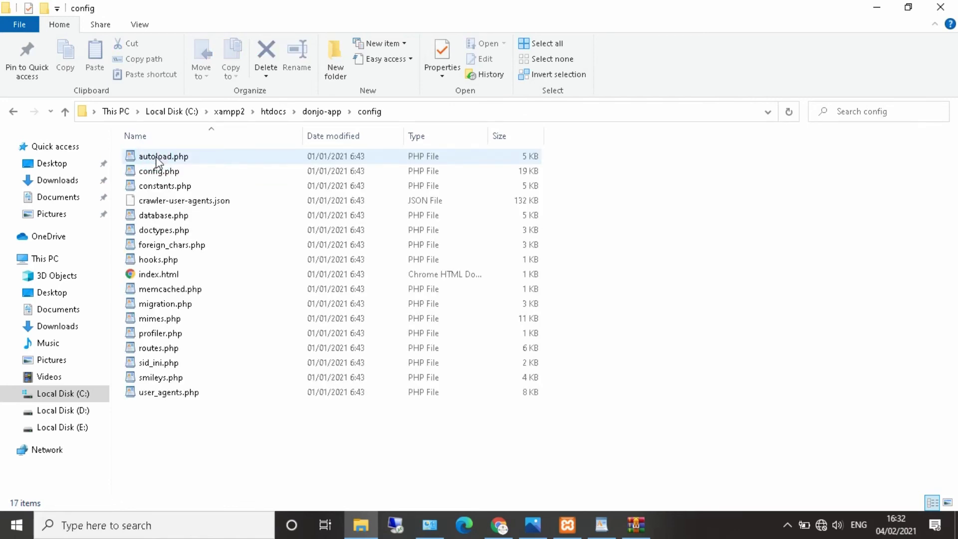
pyautogui.doubleClick(184, 216)
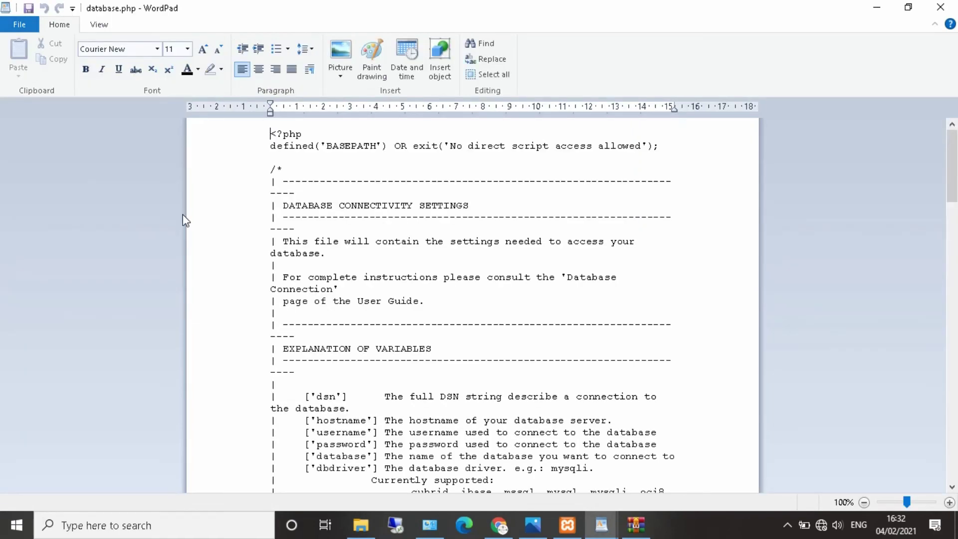
# - Set the default database name to wahyudevelopment in donjo-app's database.php, and save and close the file
pyautogui.moveTo(955, 185); pyautogui.dragTo(955, 463)
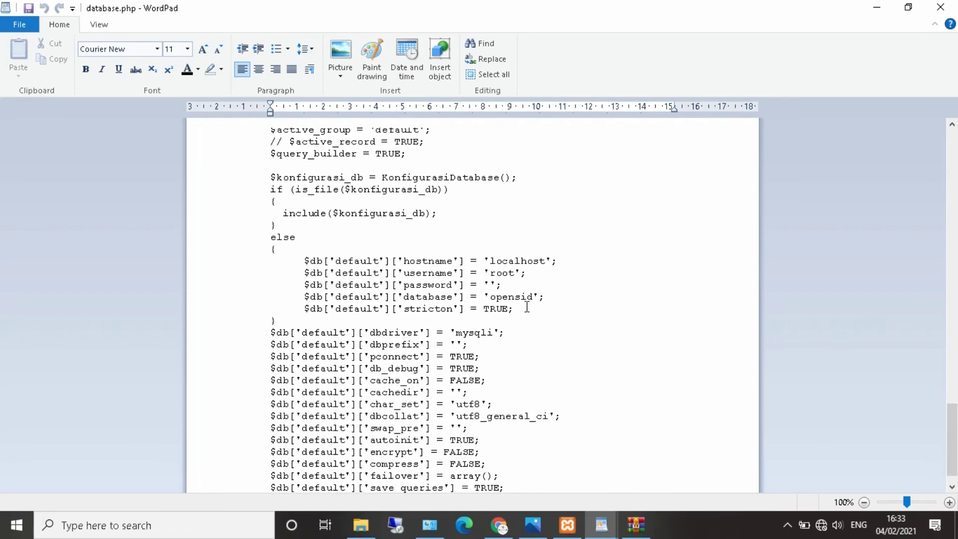
pyautogui.moveTo(533, 297); pyautogui.dragTo(497, 294)
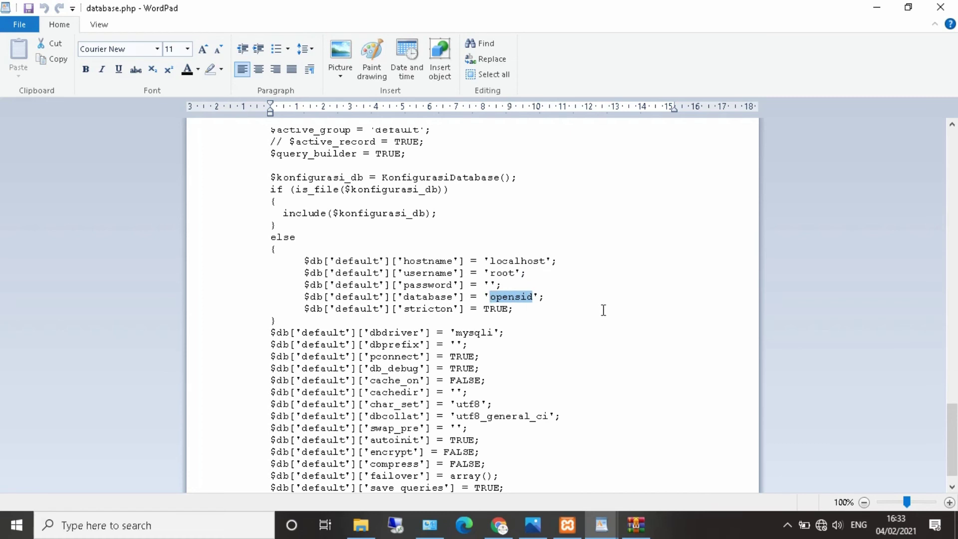
pyautogui.write('wahyudevelopment')
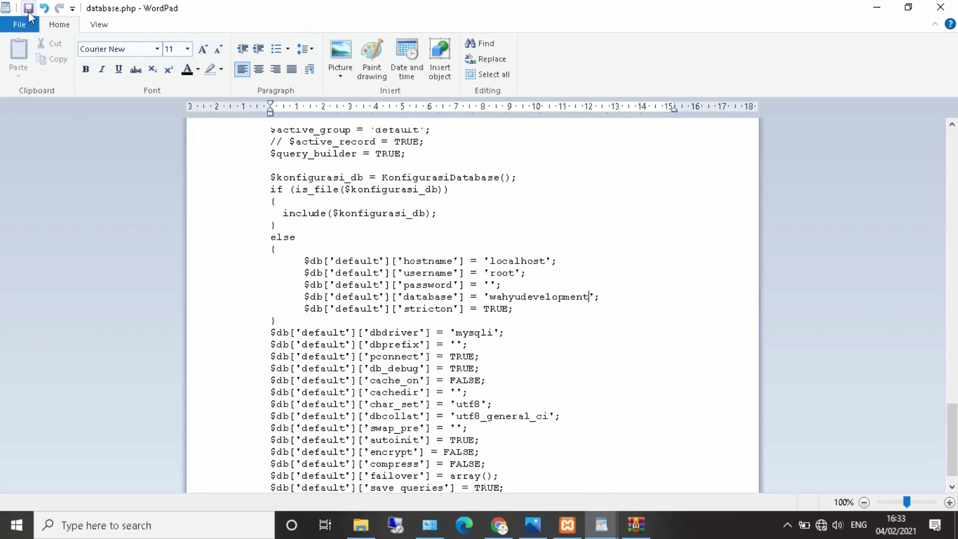
pyautogui.scroll(-1, 29, 16)
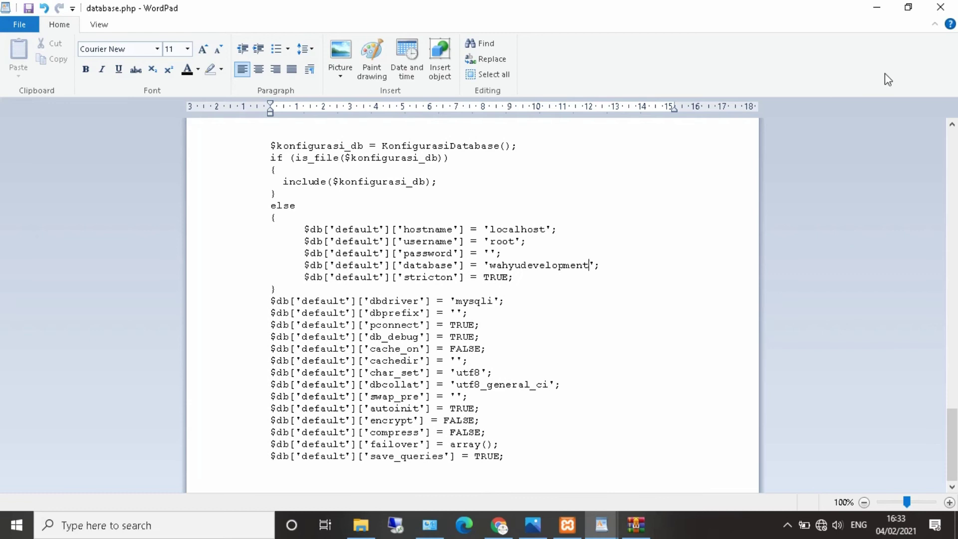
pyautogui.click(940, 7)
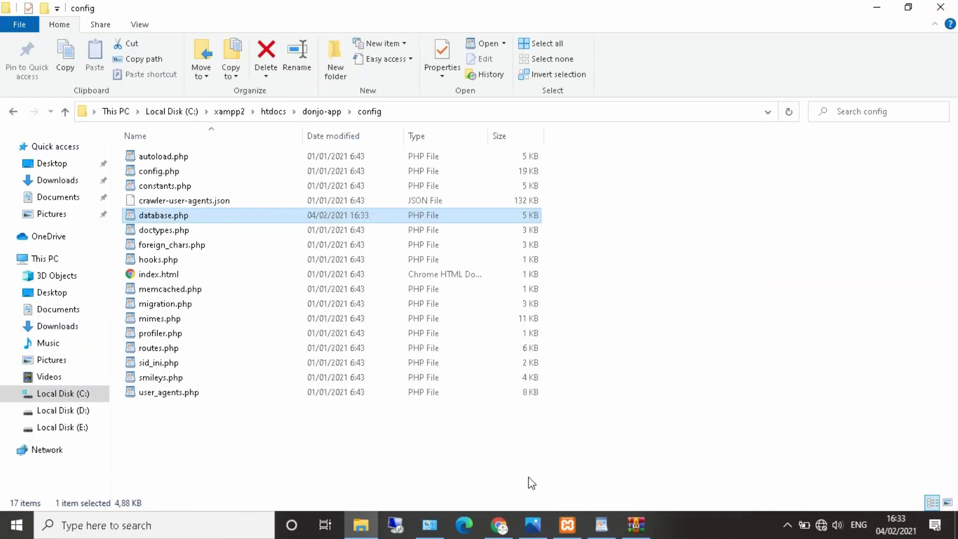
# - Switch to Chrome and load localhost in the tab that holds the OpenSID GitHub page
pyautogui.click(498, 524)
pyautogui.click(407, 6)
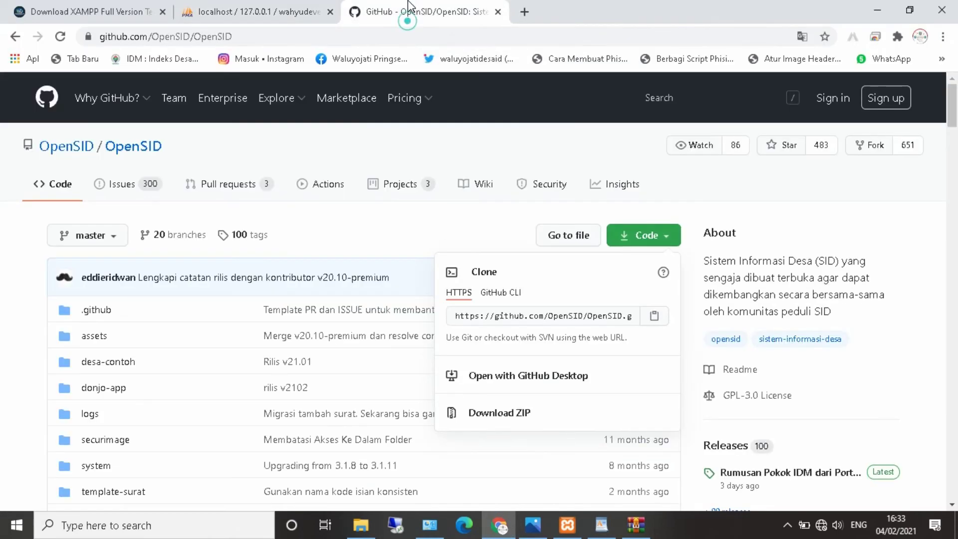
pyautogui.click(382, 39)
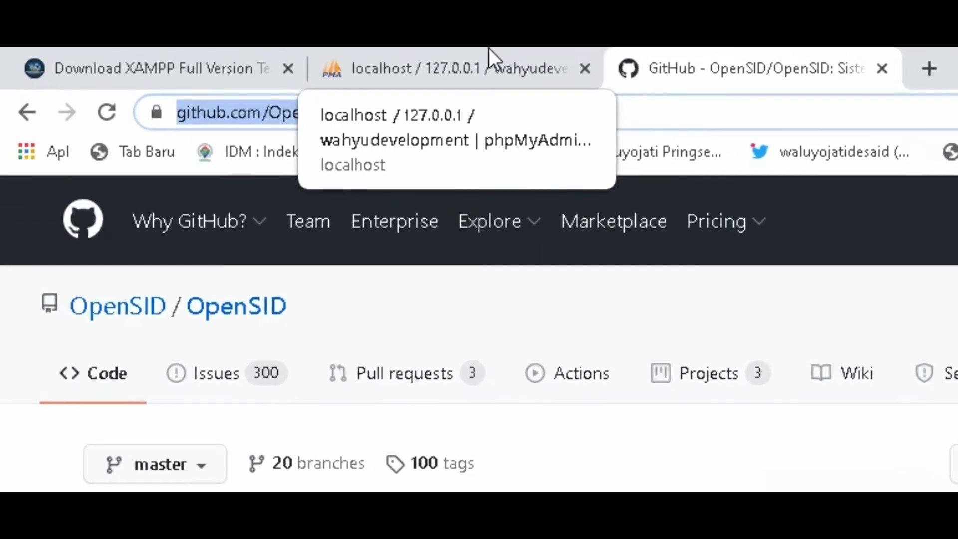
pyautogui.write('localhost')
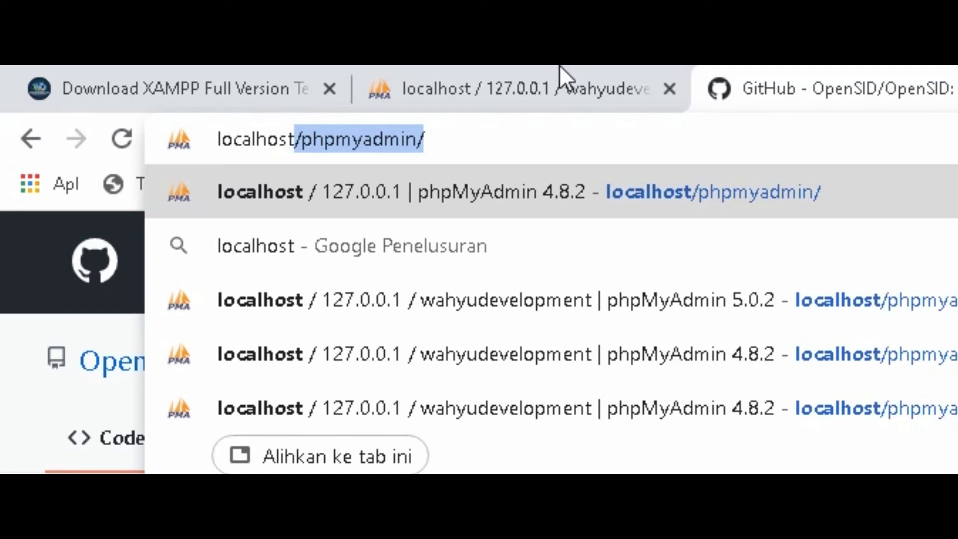
pyautogui.press('BackSpace')
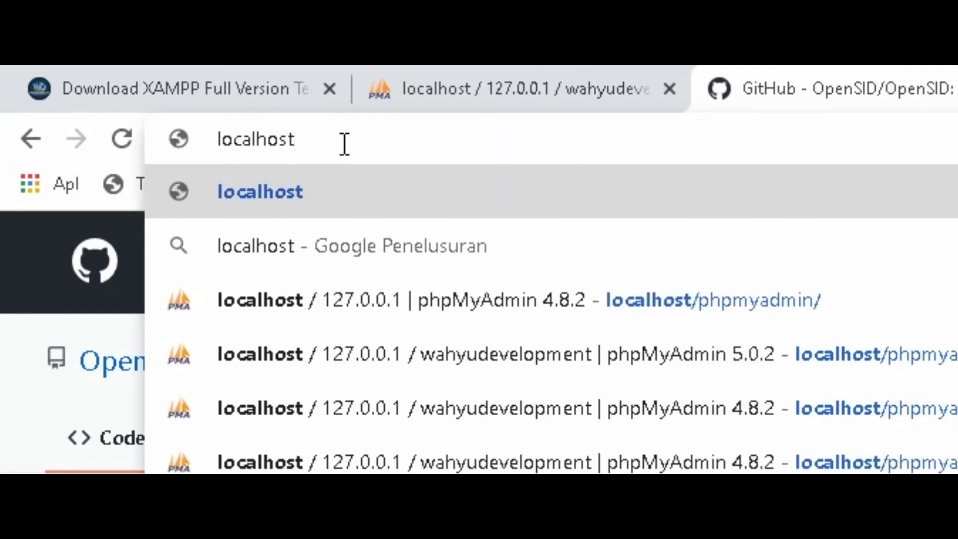
pyautogui.press('Return')
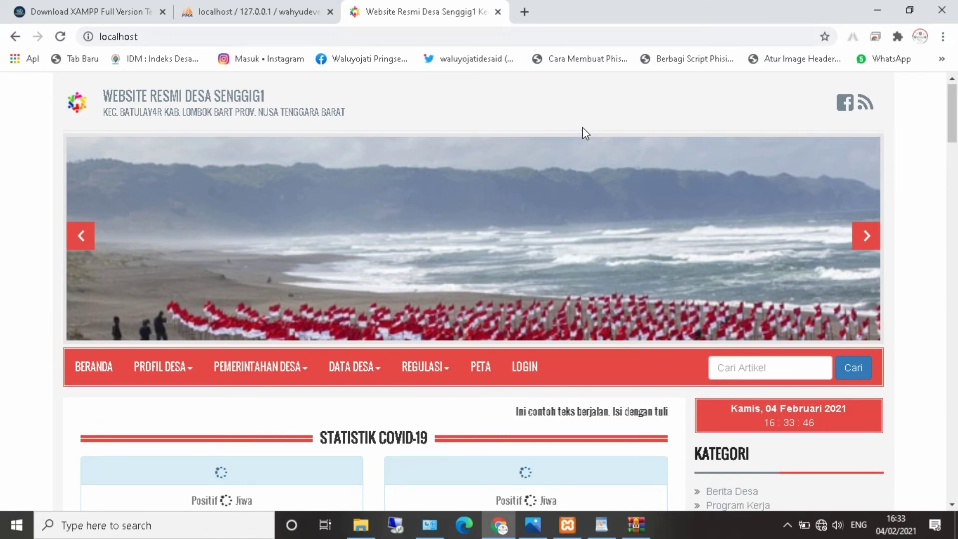
# - Look through the local OpenSID village homepage, including its statistics, articles and sidebar, and return to its header
pyautogui.moveTo(952, 135); pyautogui.dragTo(951, 86)
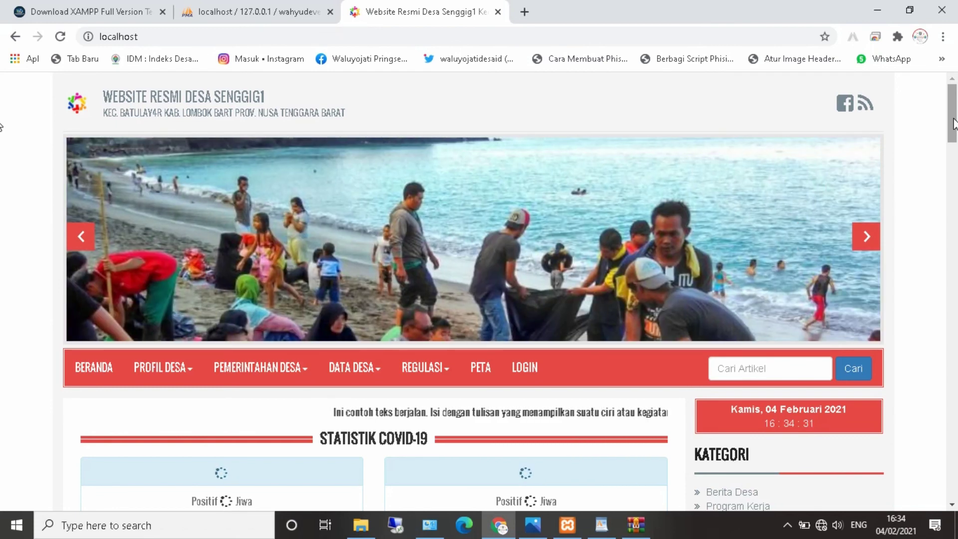
pyautogui.moveTo(953, 122); pyautogui.dragTo(955, 91)
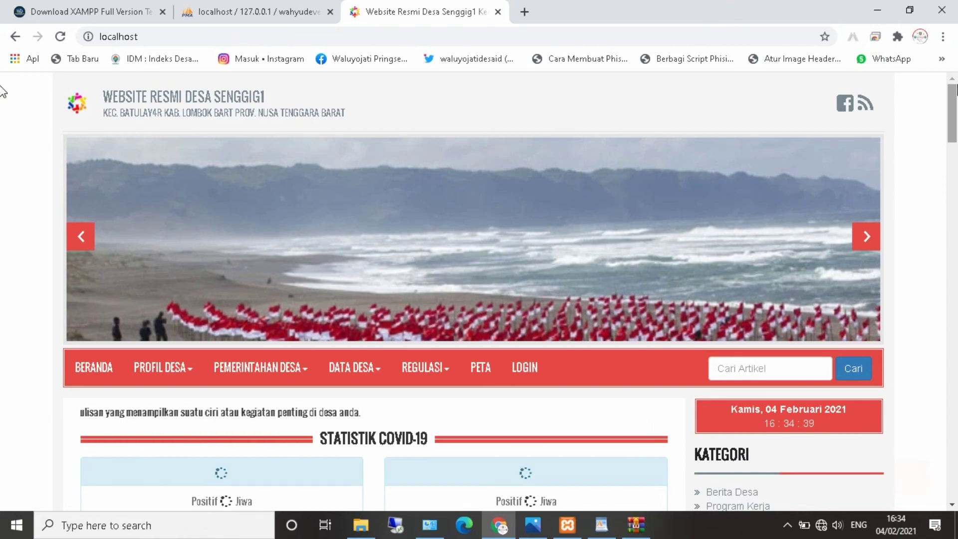
pyautogui.moveTo(955, 91)
pyautogui.mouseDown()
pyautogui.moveTo(955, 140)
pyautogui.moveTo(955, 74)
pyautogui.mouseUp()
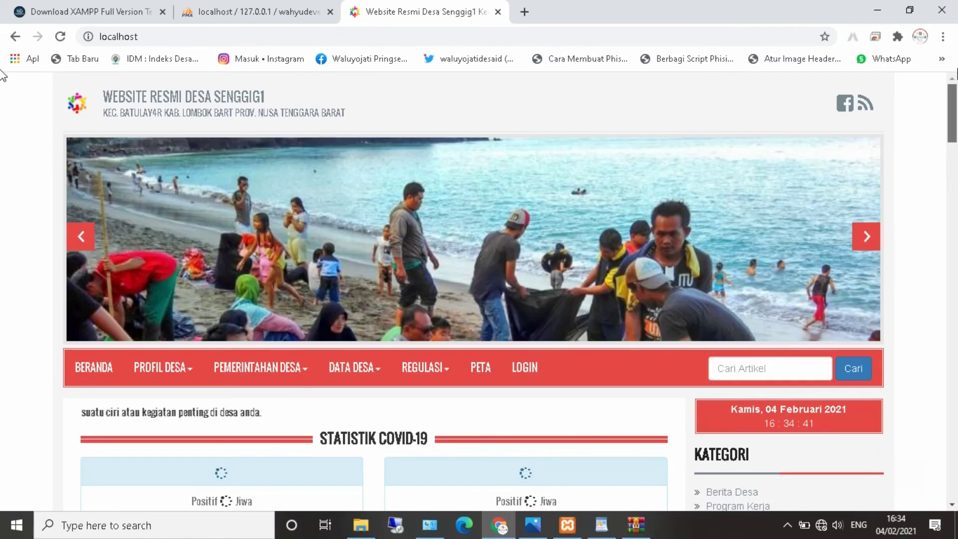
pyautogui.scroll(-12, 2, 113)
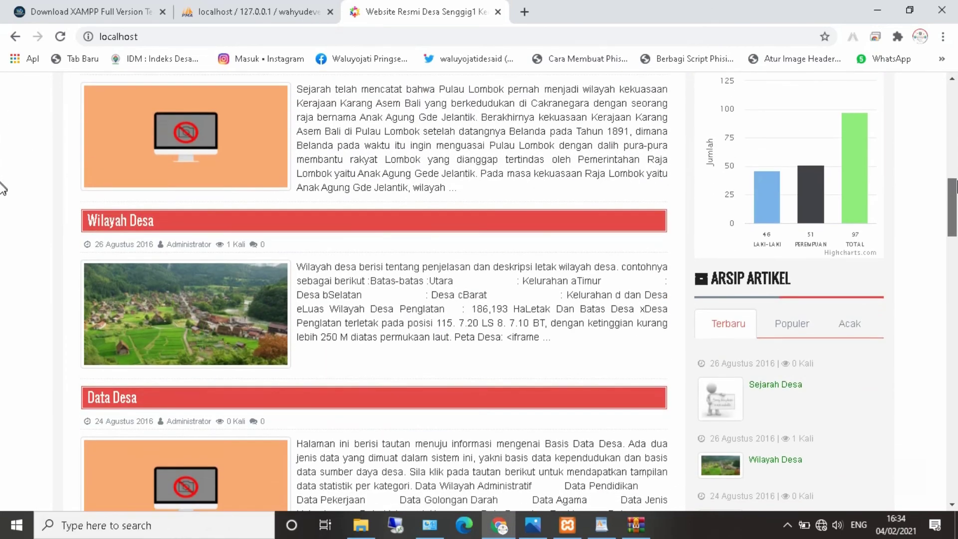
pyautogui.scroll(-13, 2, 199)
pyautogui.scroll(20, 2, 95)
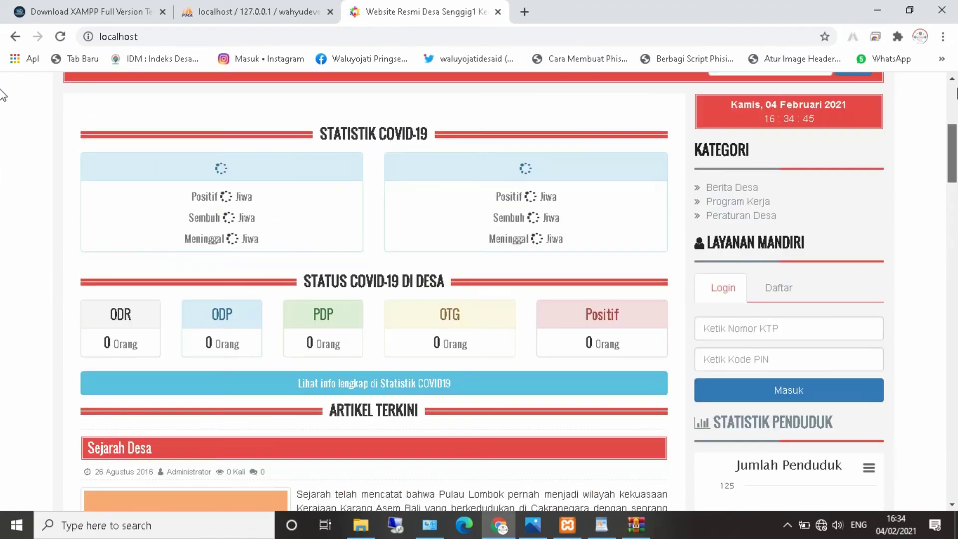
pyautogui.scroll(6, 2, 95)
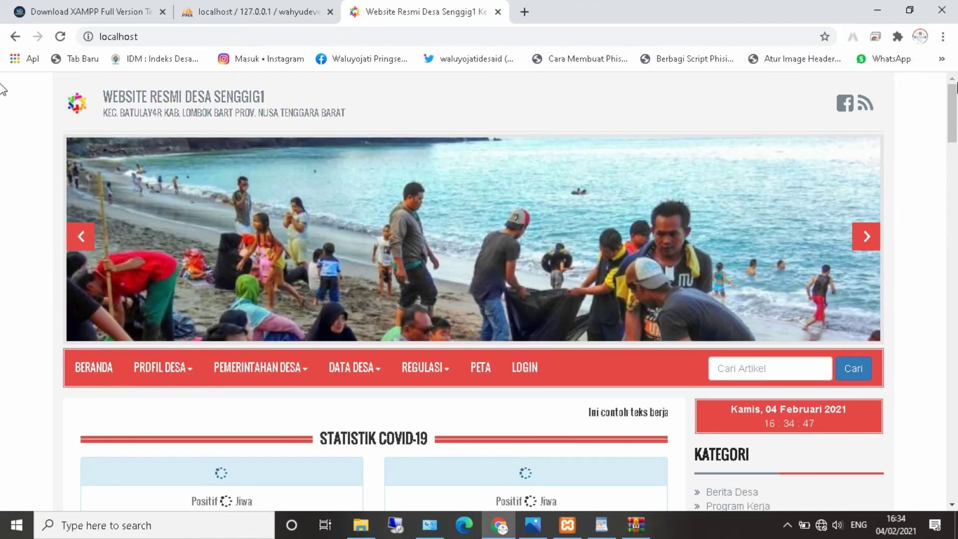
# - Review the homepage again, examining the population statistics chart, the COVID-19 status, the recent articles and the lower sidebar sections down to the article pagination
pyautogui.scroll(-12, 3, 160)
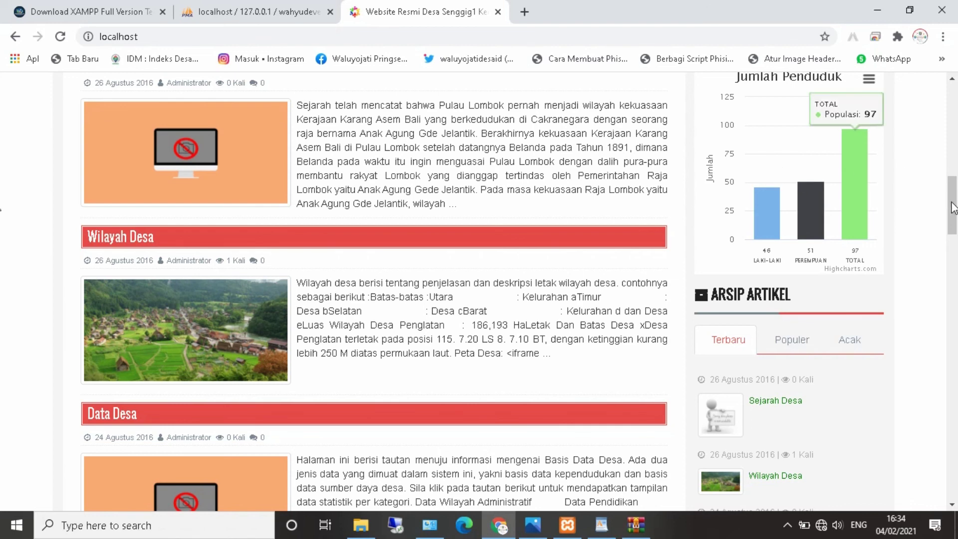
pyautogui.scroll(-3, 2, 225)
pyautogui.scroll(6, 2, 233)
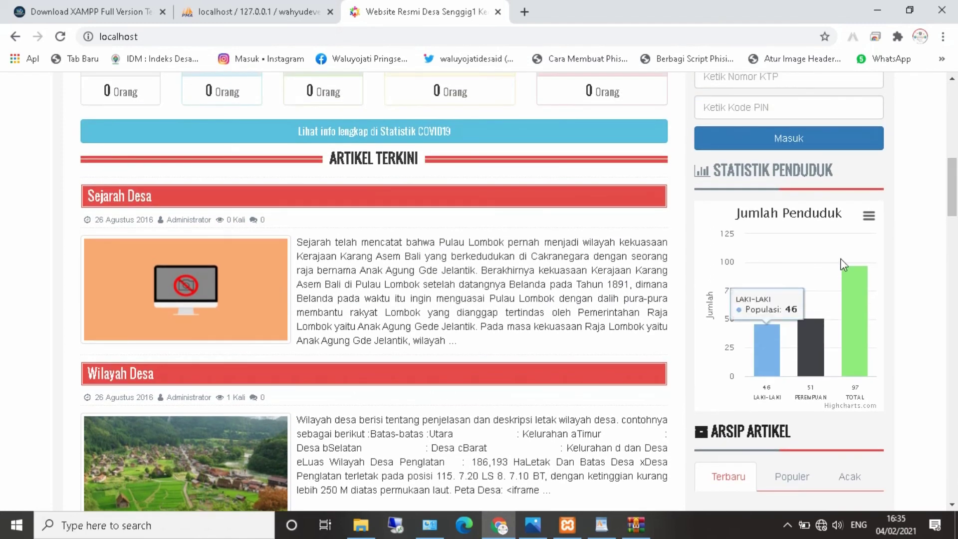
pyautogui.moveTo(854, 300)
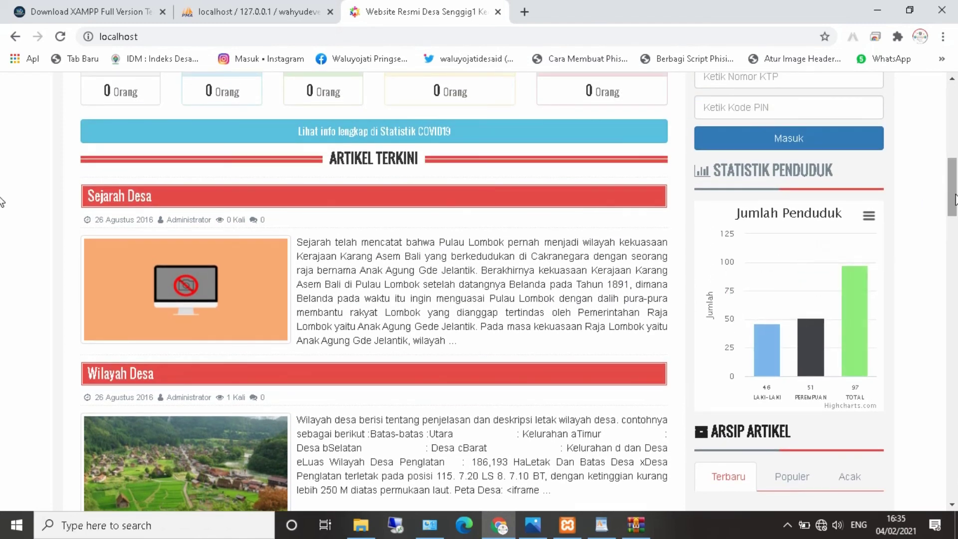
pyautogui.scroll(3, 3, 184)
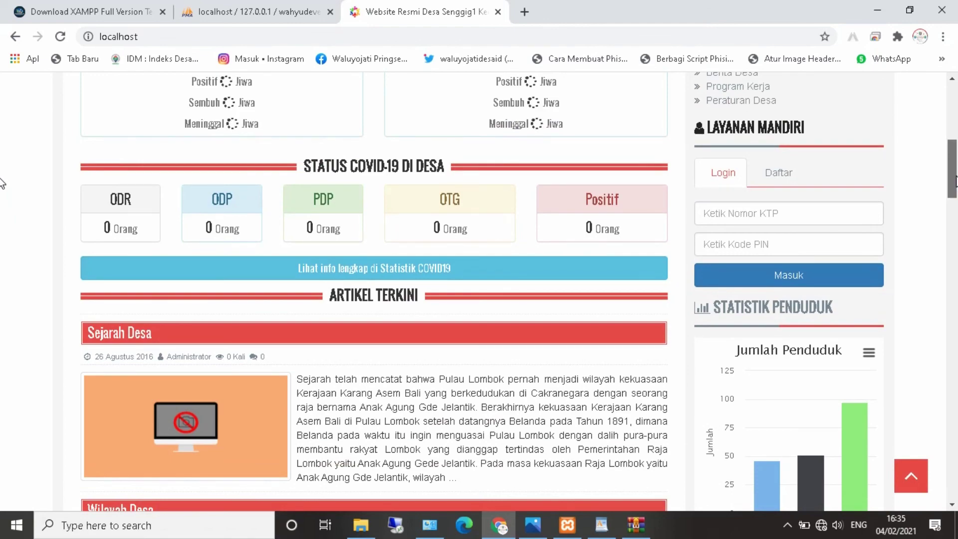
pyautogui.scroll(3, 2, 183)
pyautogui.scroll(-20, 1, 163)
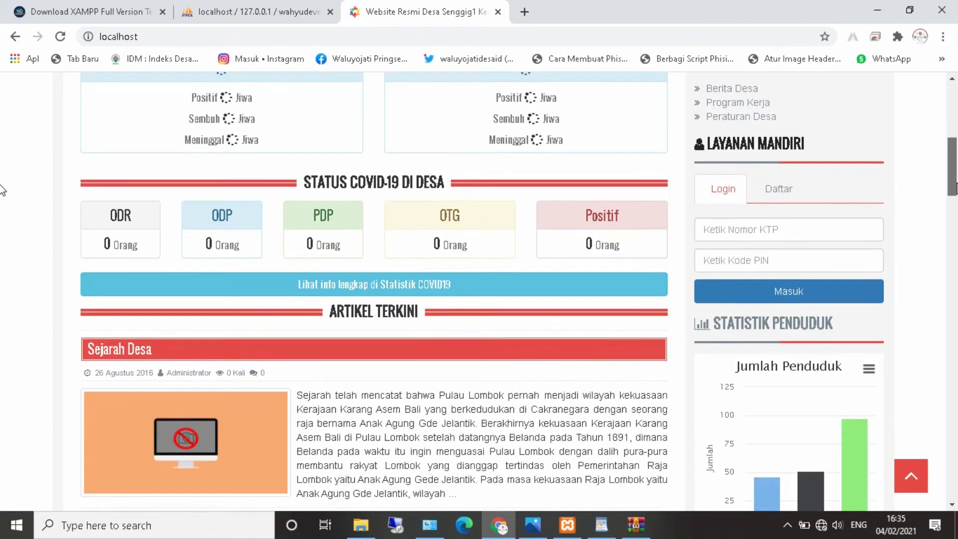
pyautogui.scroll(-10, 2, 295)
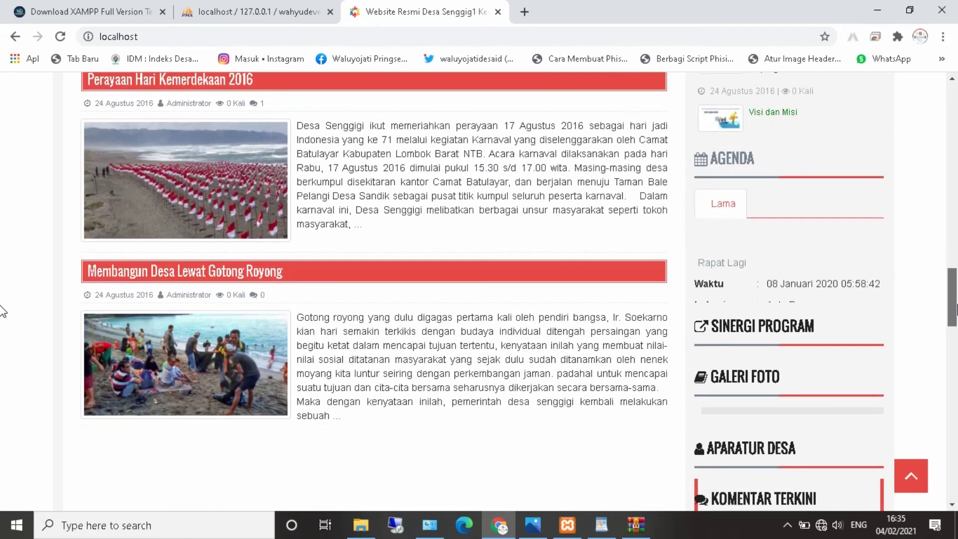
pyautogui.scroll(-1, 2, 366)
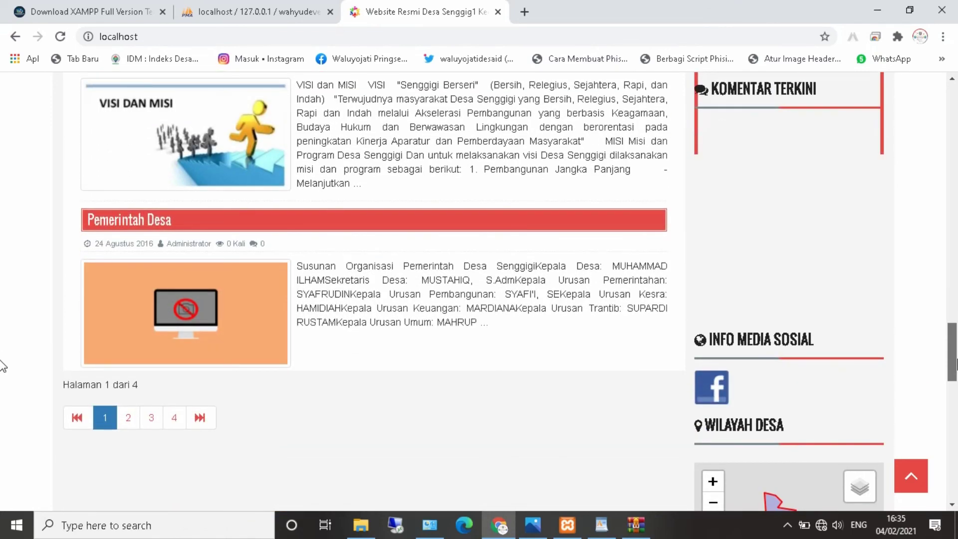
pyautogui.scroll(20, 1, 365)
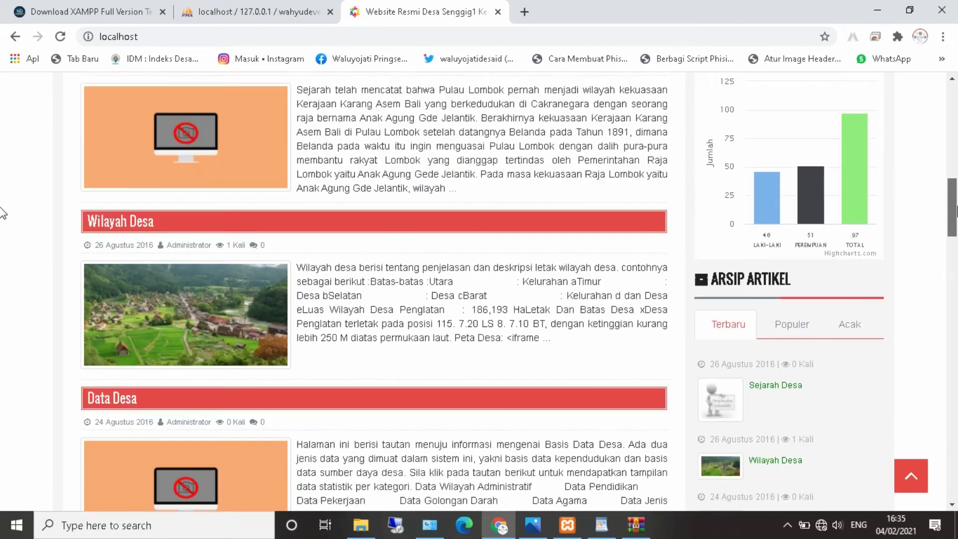
pyautogui.scroll(9, 1, 204)
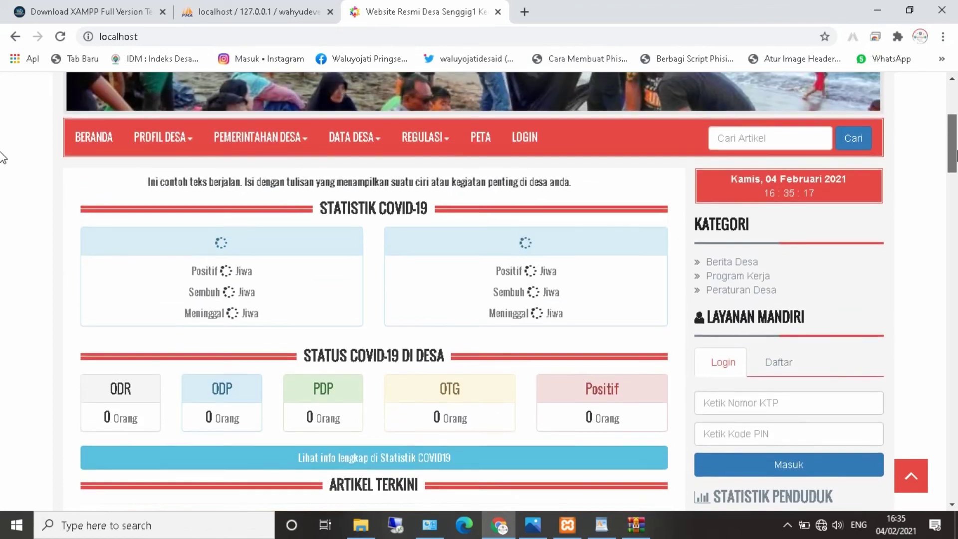
pyautogui.scroll(2, 2, 138)
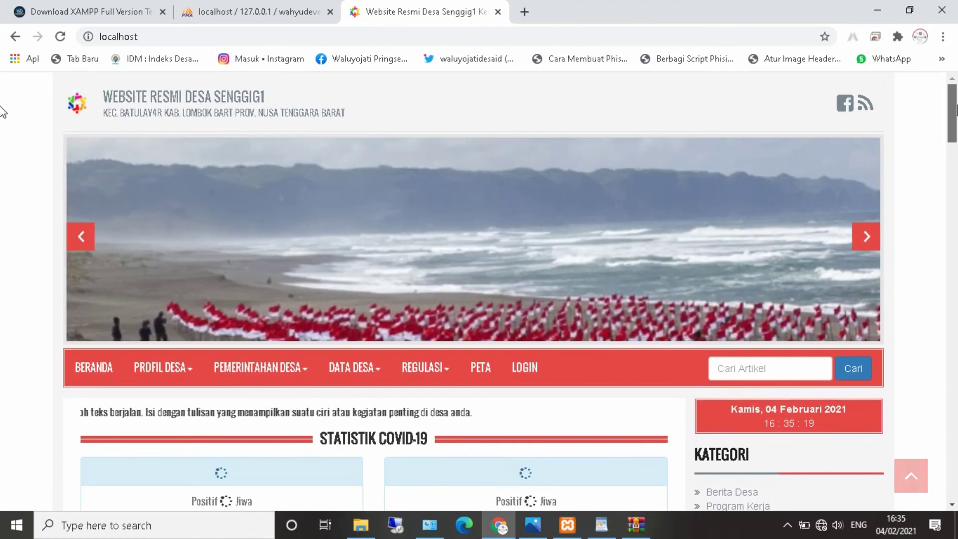